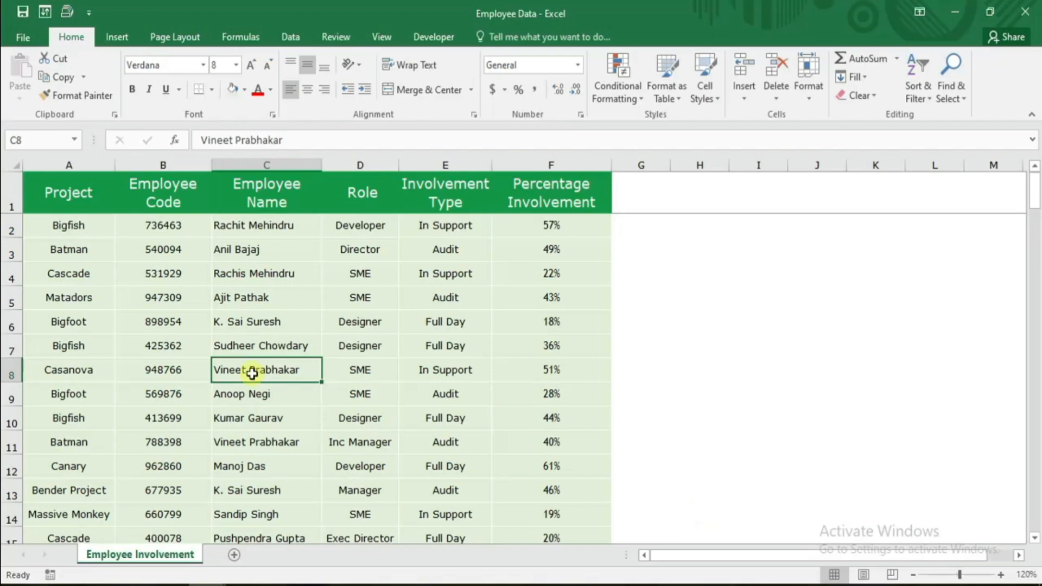
# - Review the employee table's columns, from Project through Employee Code, Employee Name, Role and Involvement Type to Percentage Involvement
pyautogui.click(73, 204)
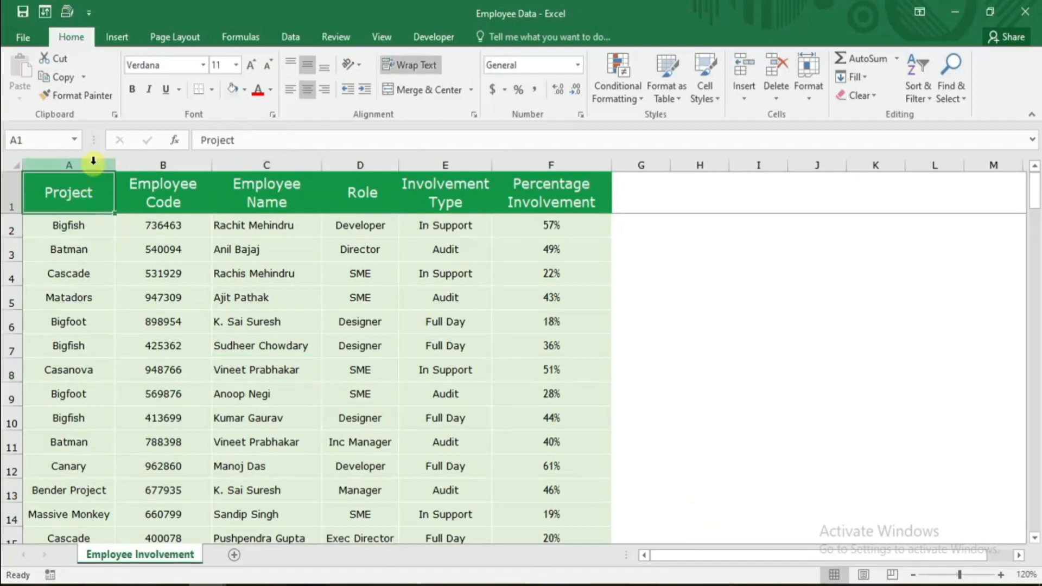
pyautogui.moveTo(96, 163); pyautogui.dragTo(161, 164)
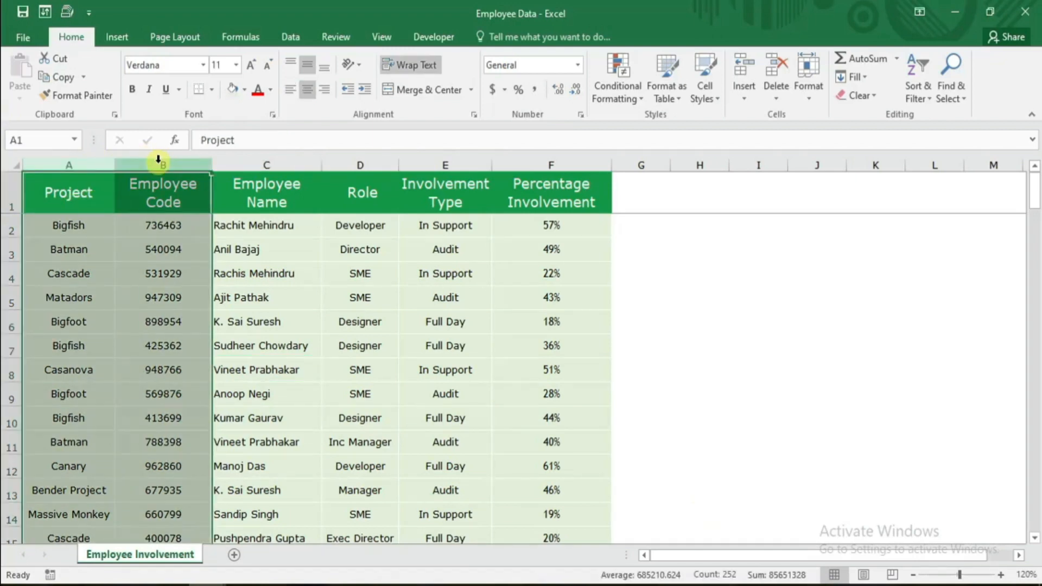
pyautogui.click(161, 163)
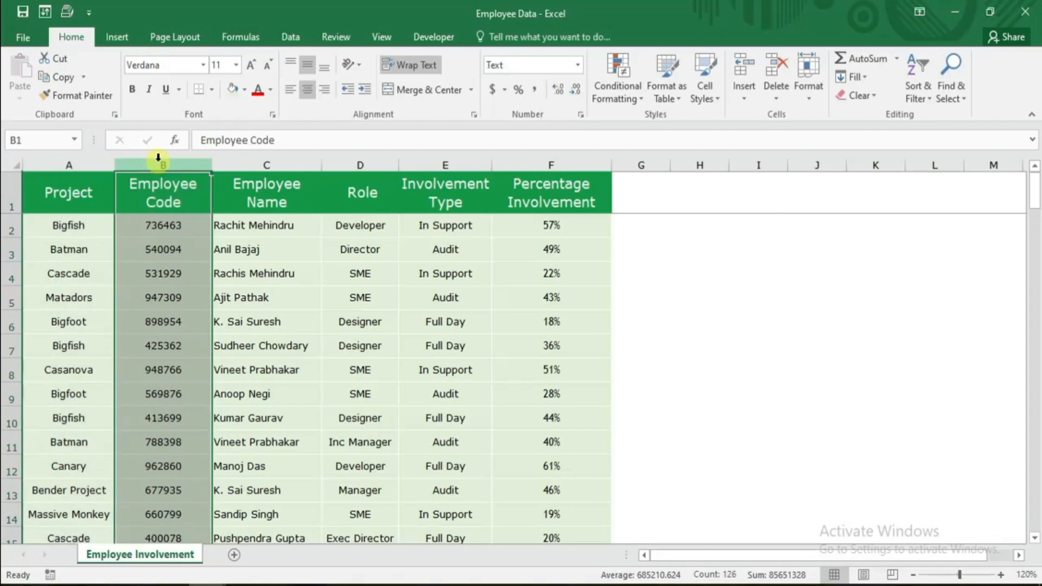
pyautogui.click(293, 164)
pyautogui.click(362, 164)
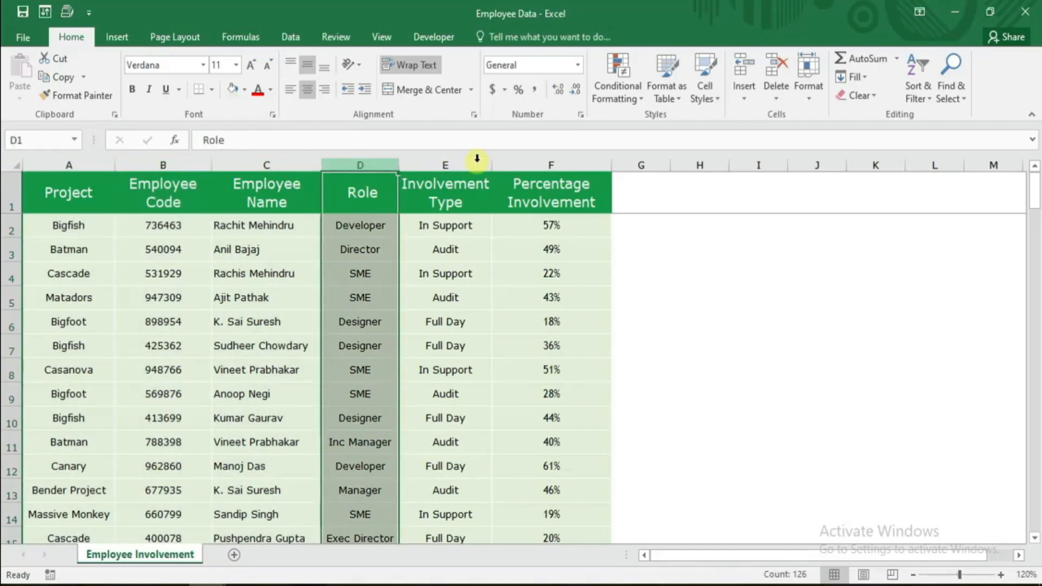
pyautogui.click(460, 165)
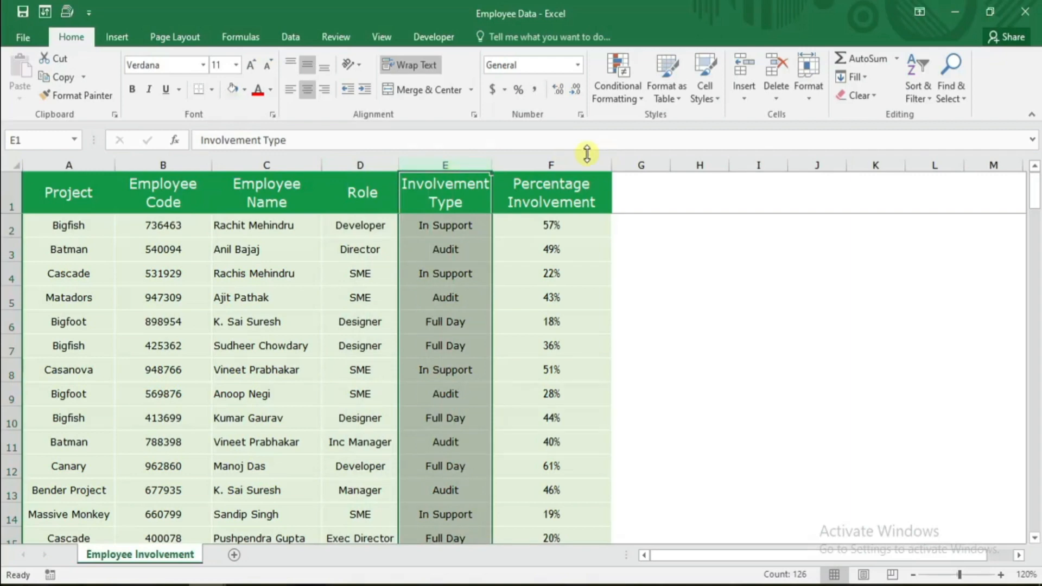
pyautogui.click(571, 164)
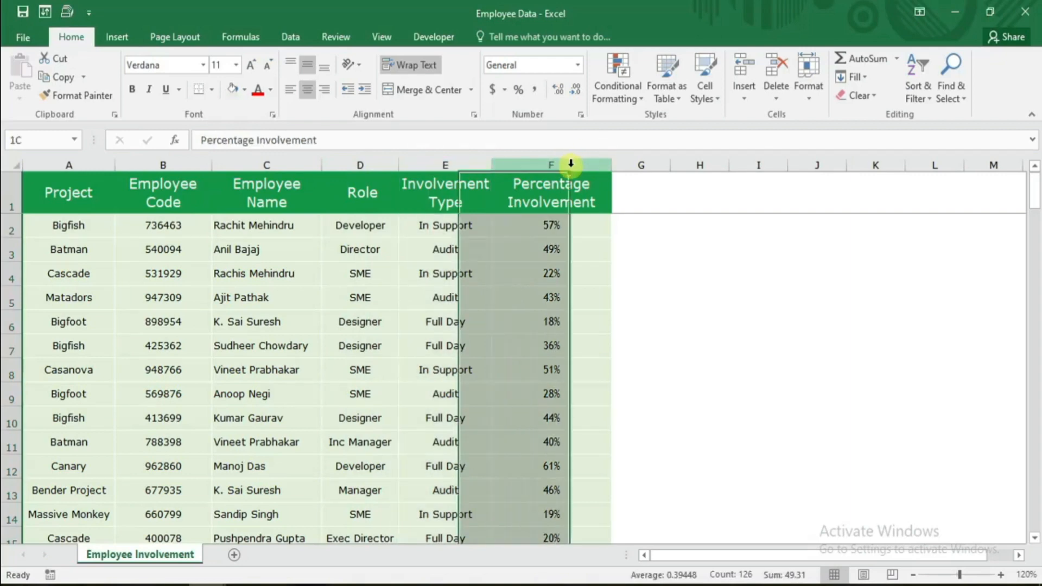
pyautogui.click(325, 266)
# - Compare the name, role, involvement type and percentage in rows 6 and 13 of the employee table
pyautogui.click(259, 227)
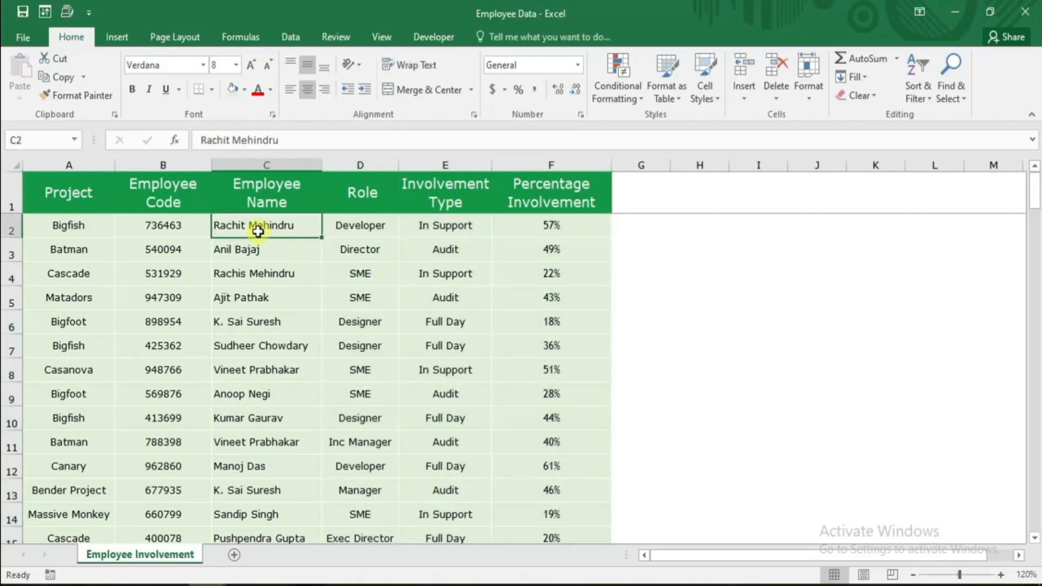
pyautogui.click(244, 379)
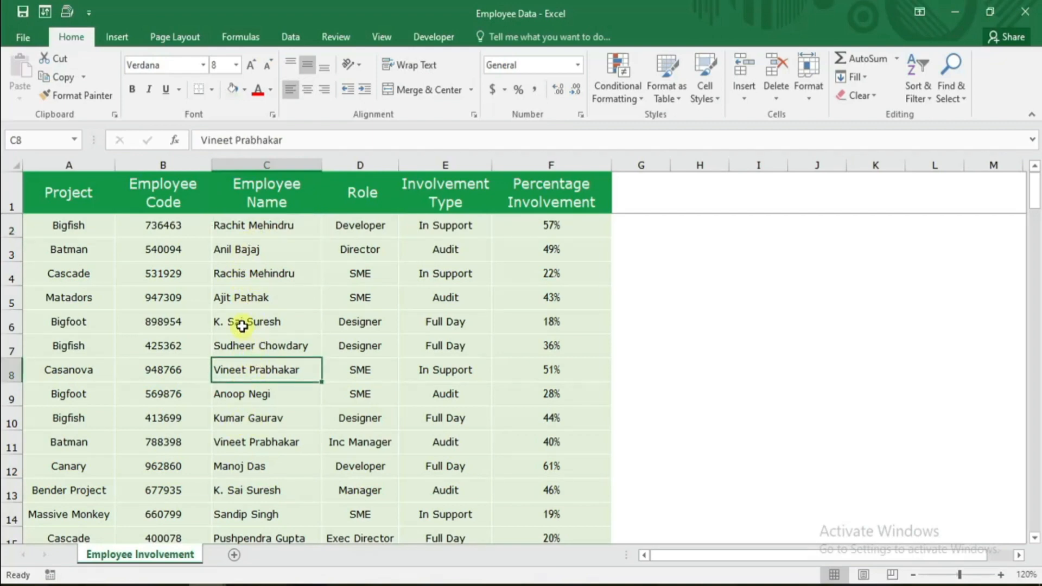
pyautogui.moveTo(241, 325); pyautogui.dragTo(527, 318)
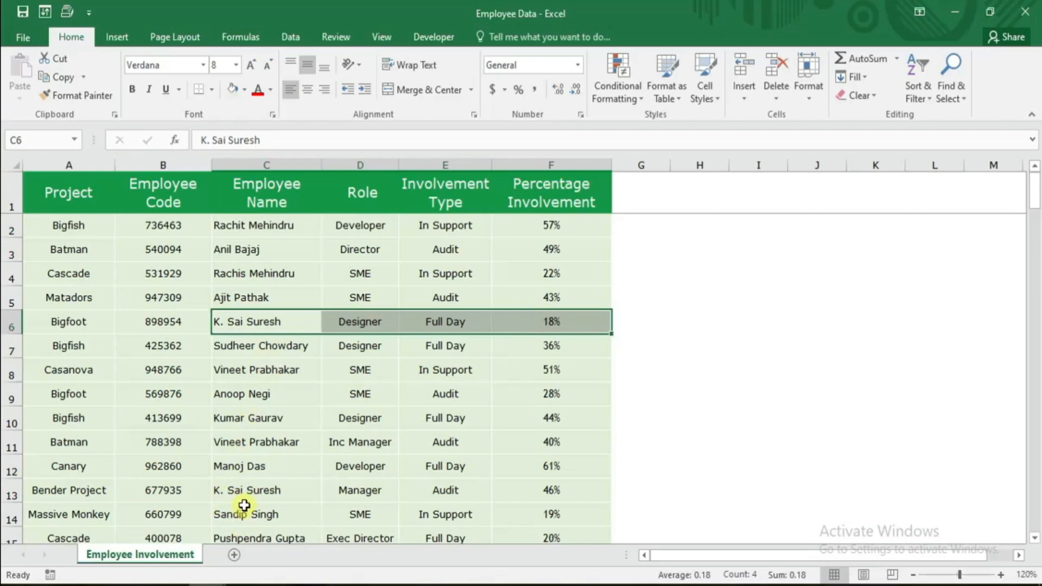
pyautogui.moveTo(233, 491); pyautogui.dragTo(525, 495)
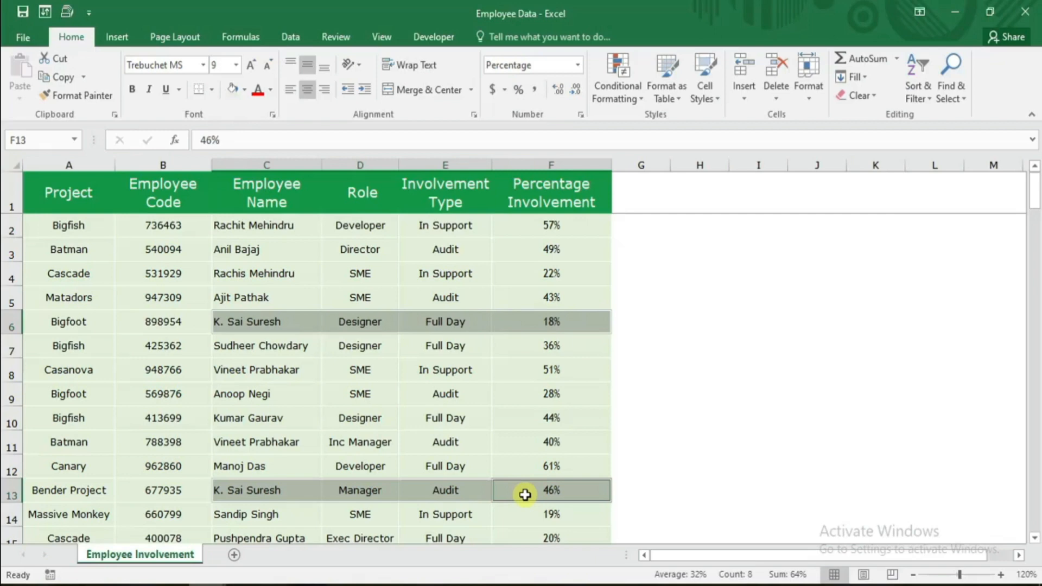
pyautogui.click(193, 328)
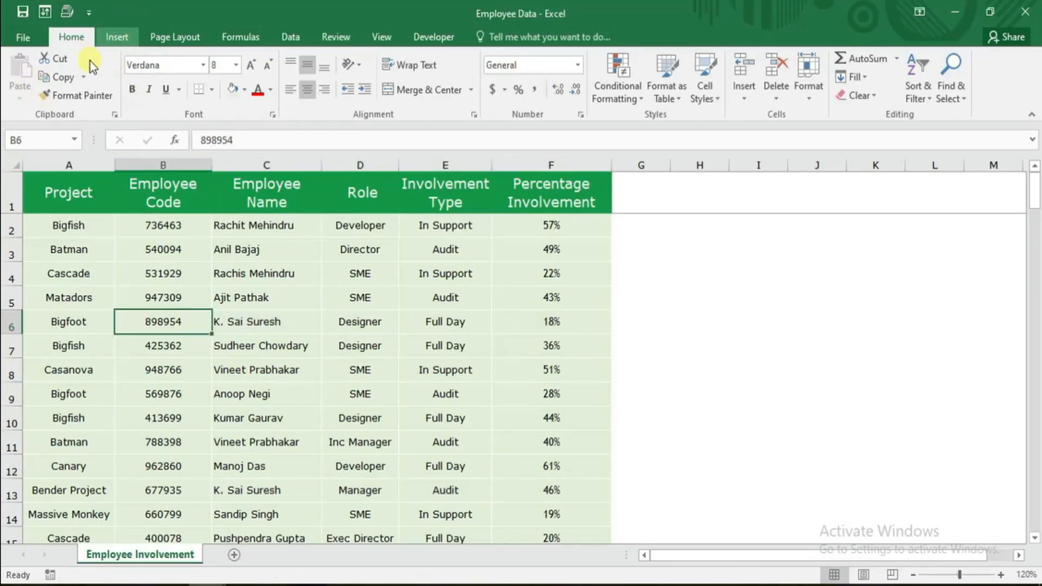
# - Create a PivotTable from the Employee Involvement data range A1:F125 on a new worksheet
pyautogui.click(117, 37)
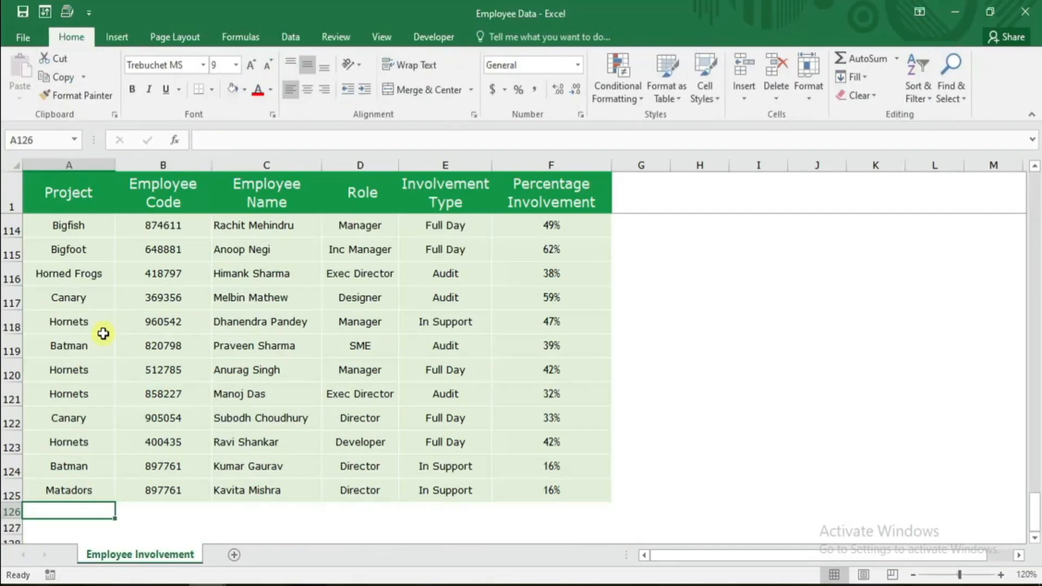
pyautogui.click(98, 320)
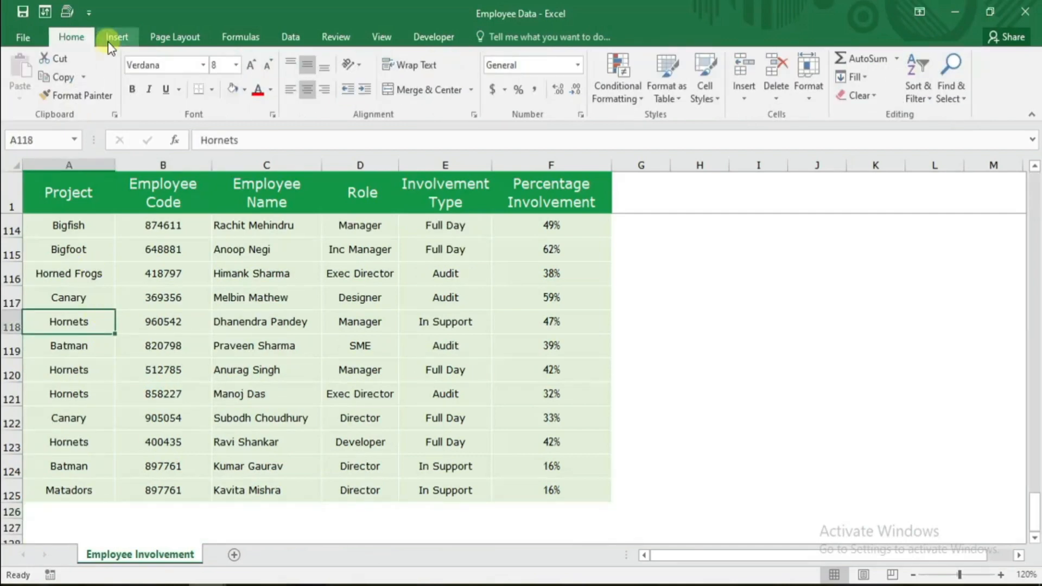
pyautogui.click(116, 37)
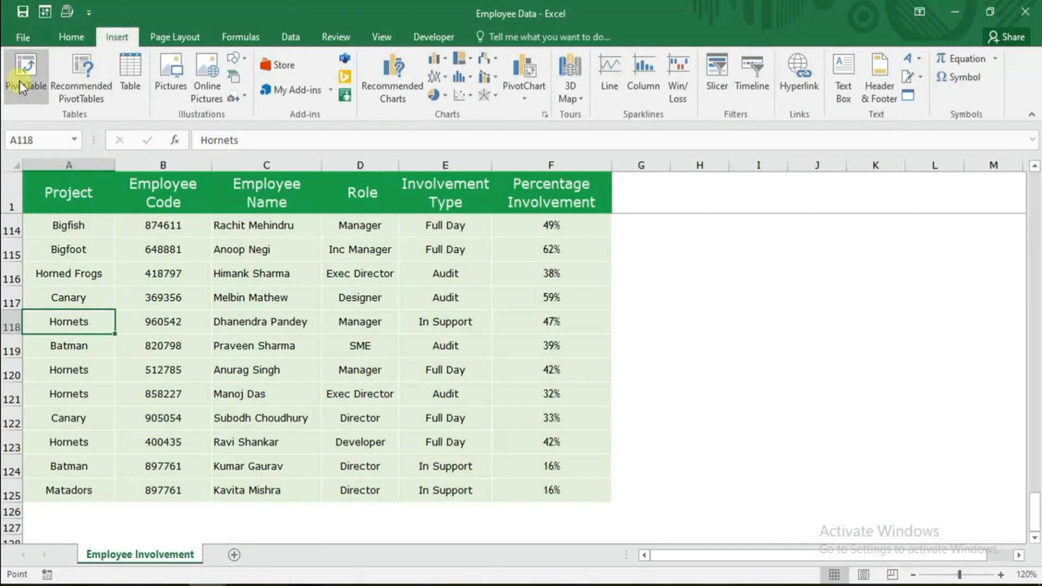
pyautogui.click(20, 80)
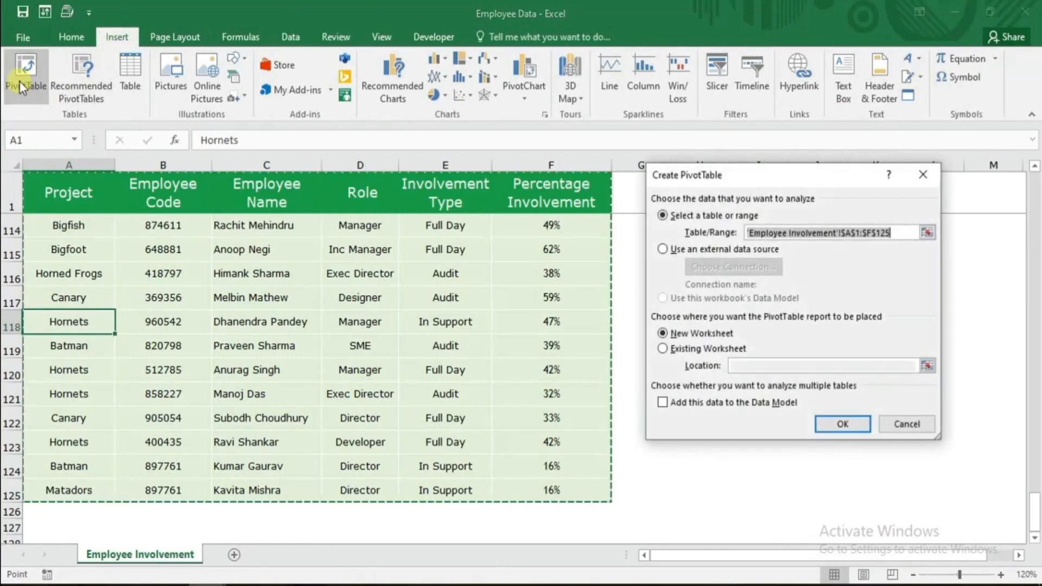
pyautogui.click(832, 430)
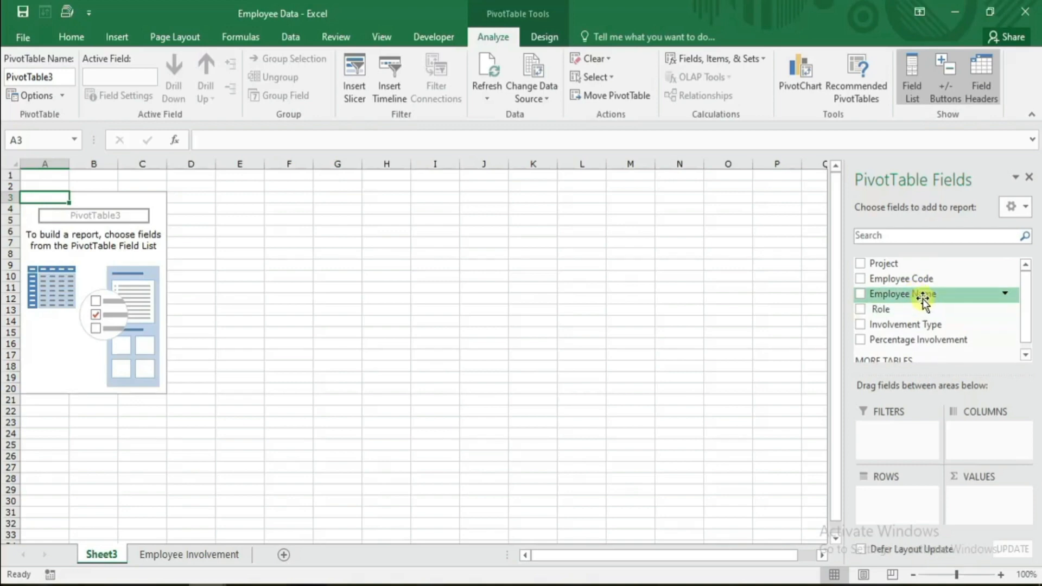
# - Add Employee Name to the PivotTable's rows and Percentage Involvement to its values as a sum
pyautogui.moveTo(925, 296); pyautogui.dragTo(917, 497)
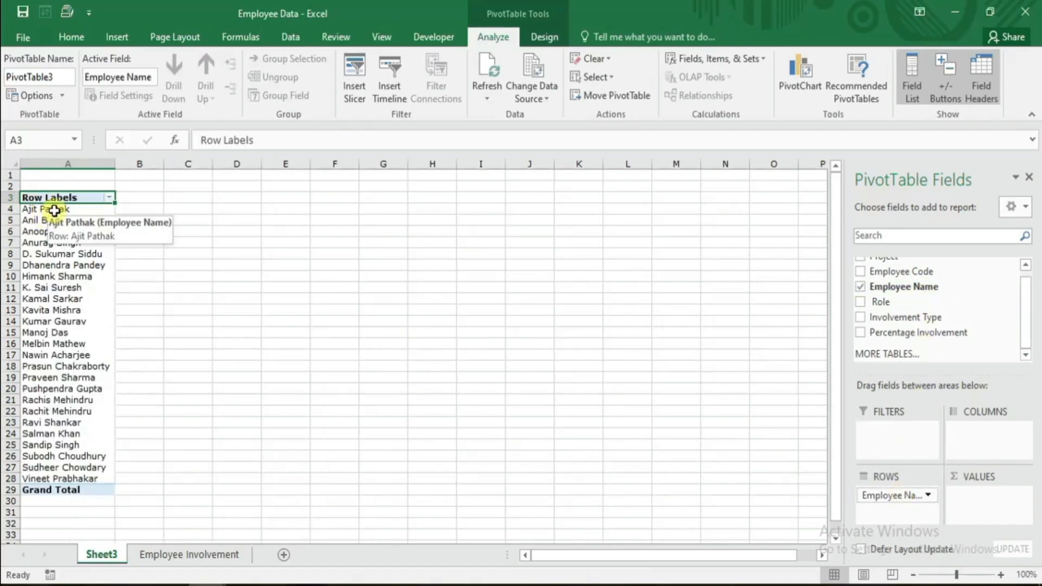
pyautogui.moveTo(54, 211); pyautogui.dragTo(52, 456)
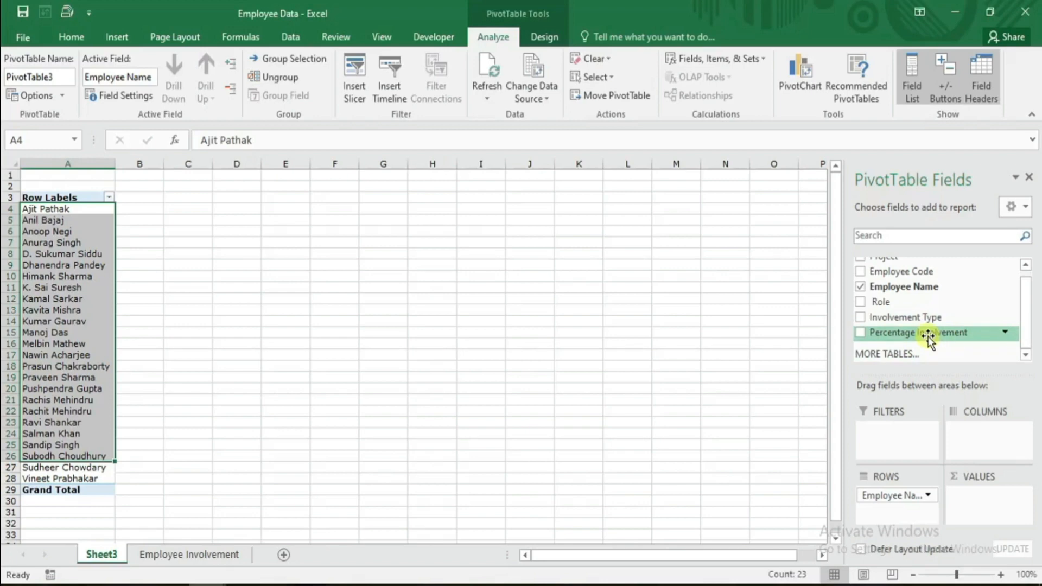
pyautogui.moveTo(931, 341); pyautogui.dragTo(987, 503)
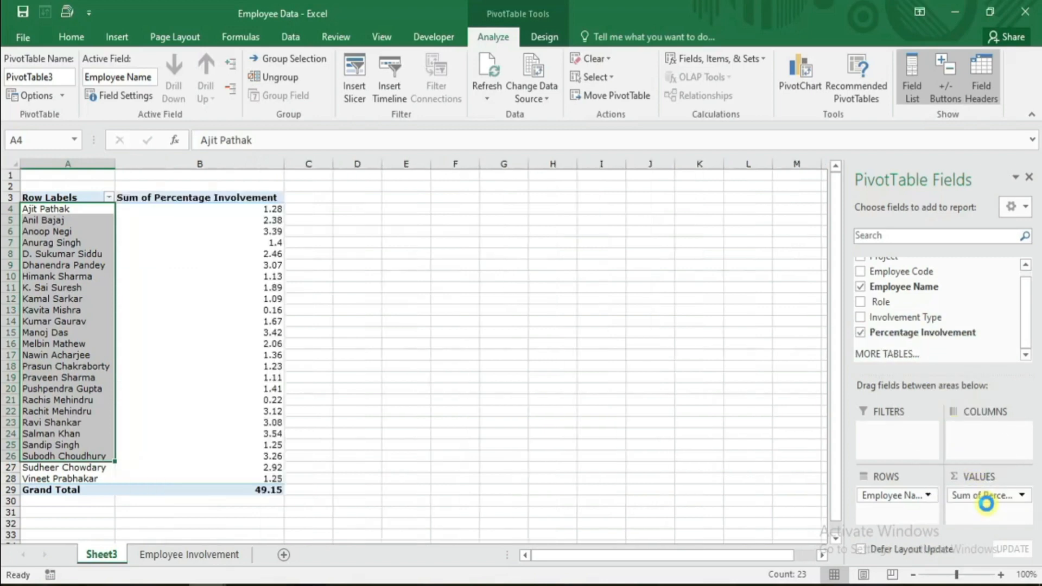
# - Set the number format of the summed Percentage Involvement values to Percentage with 2 decimal places
pyautogui.click(252, 223)
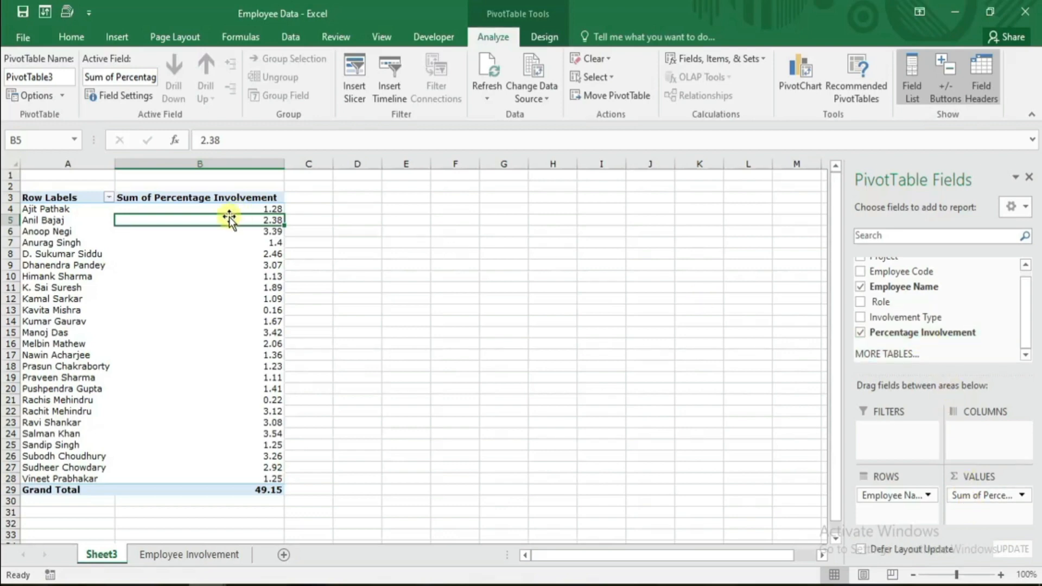
pyautogui.moveTo(239, 211)
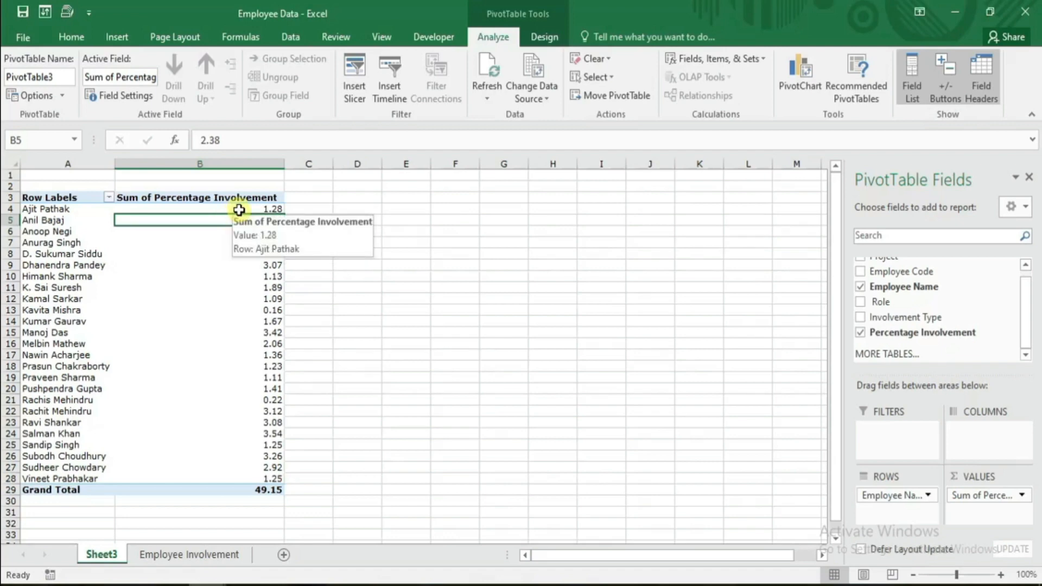
pyautogui.click(250, 209)
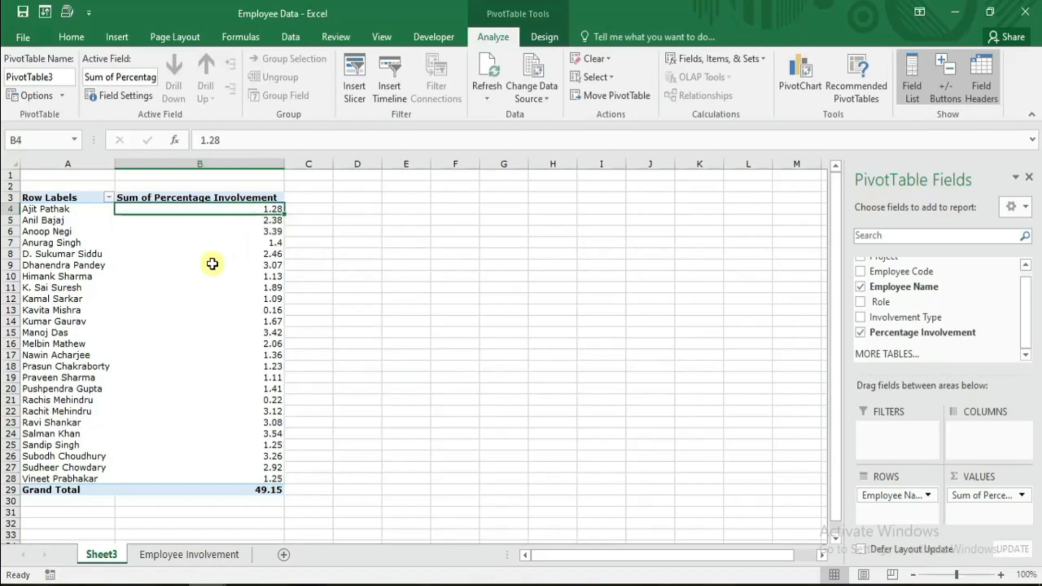
pyautogui.moveTo(242, 228)
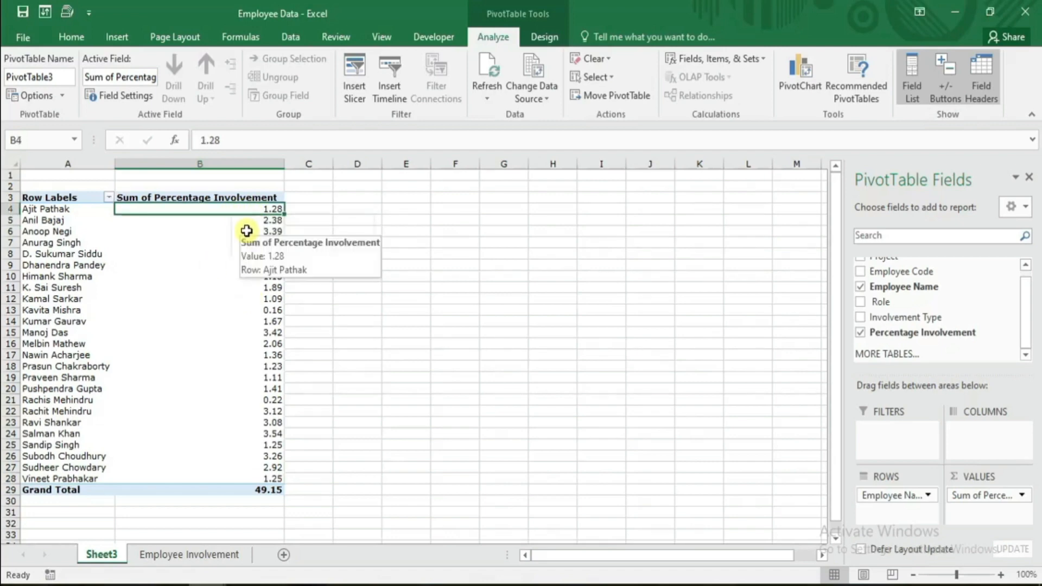
pyautogui.rightClick(242, 228)
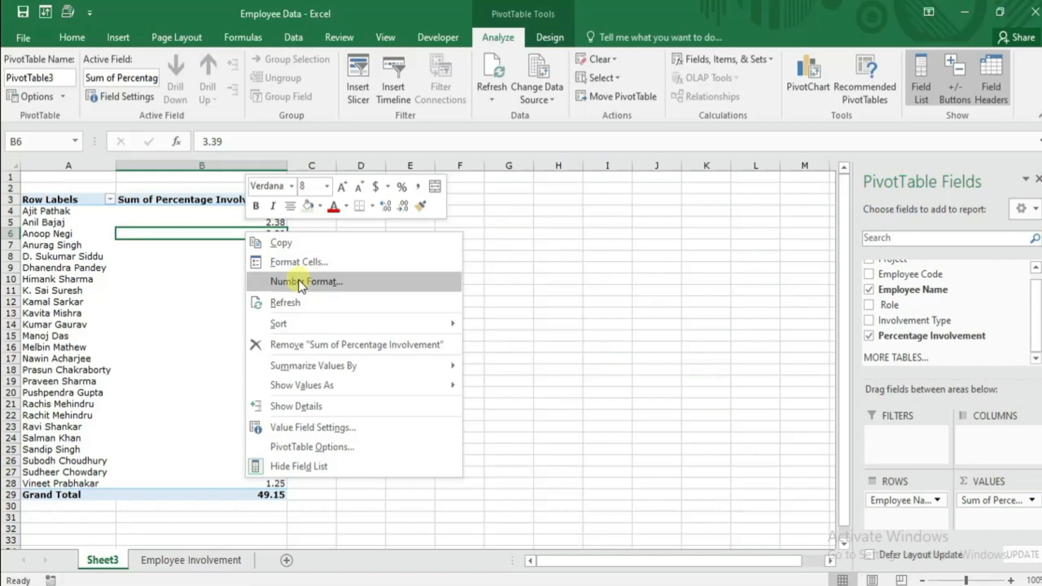
pyautogui.click(307, 282)
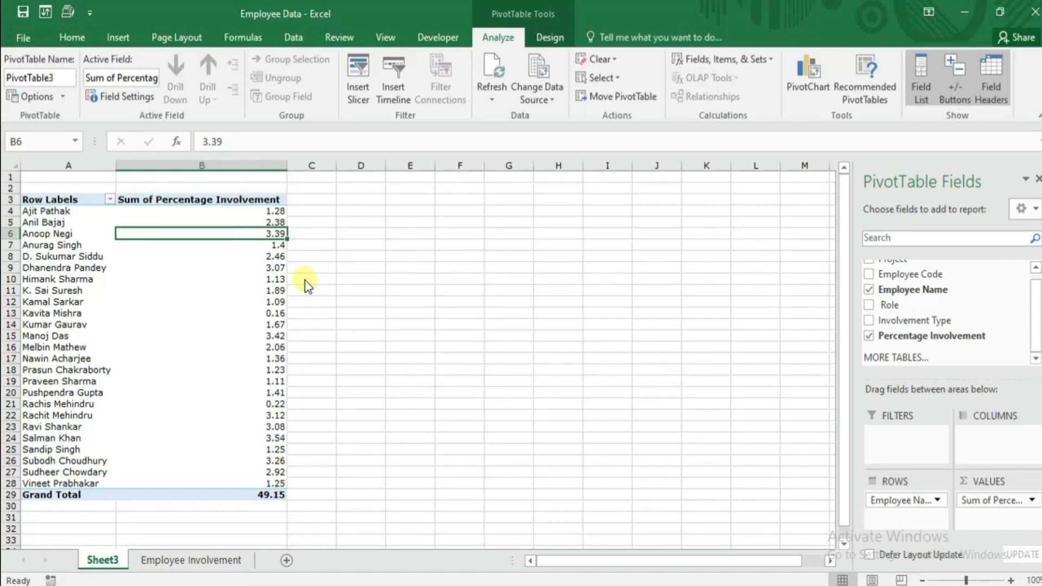
pyautogui.moveTo(224, 88); pyautogui.dragTo(424, 117)
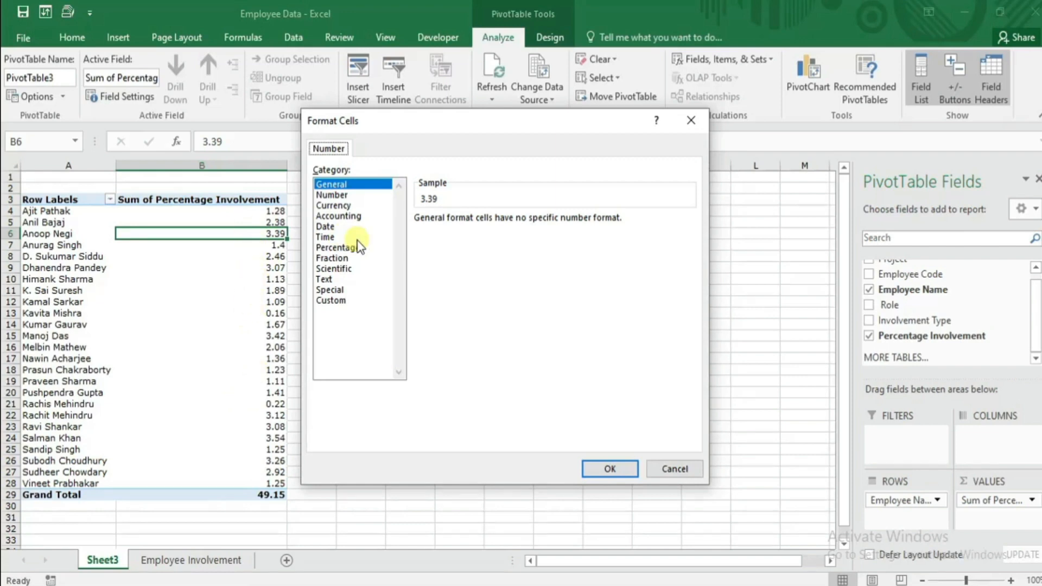
pyautogui.click(344, 246)
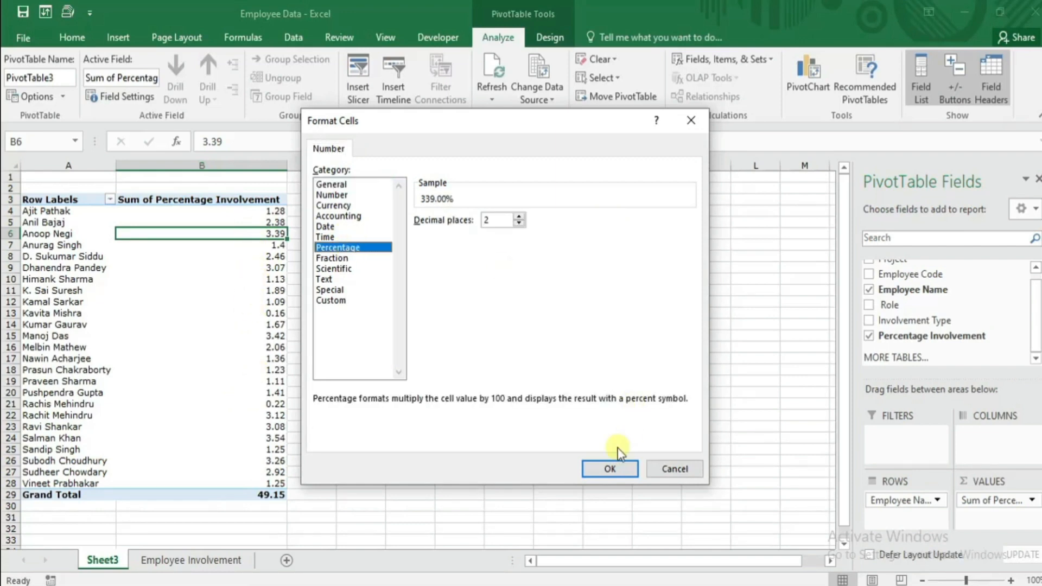
pyautogui.click(604, 470)
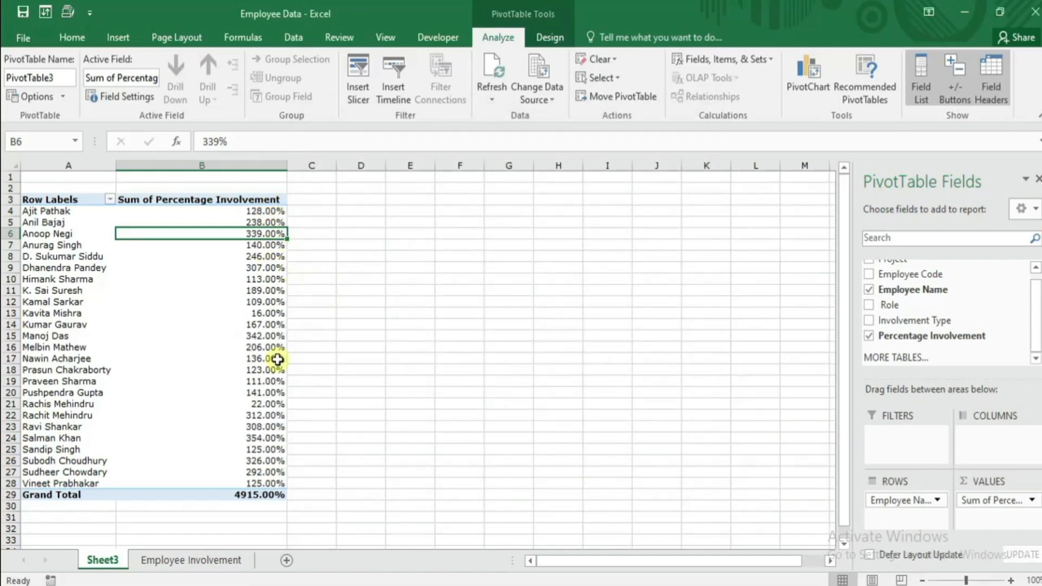
# - Check the PivotTable's employee names and percentages against the Employee Name and Role columns on the Employee Involvement sheet
pyautogui.click(52, 245)
pyautogui.click(251, 260)
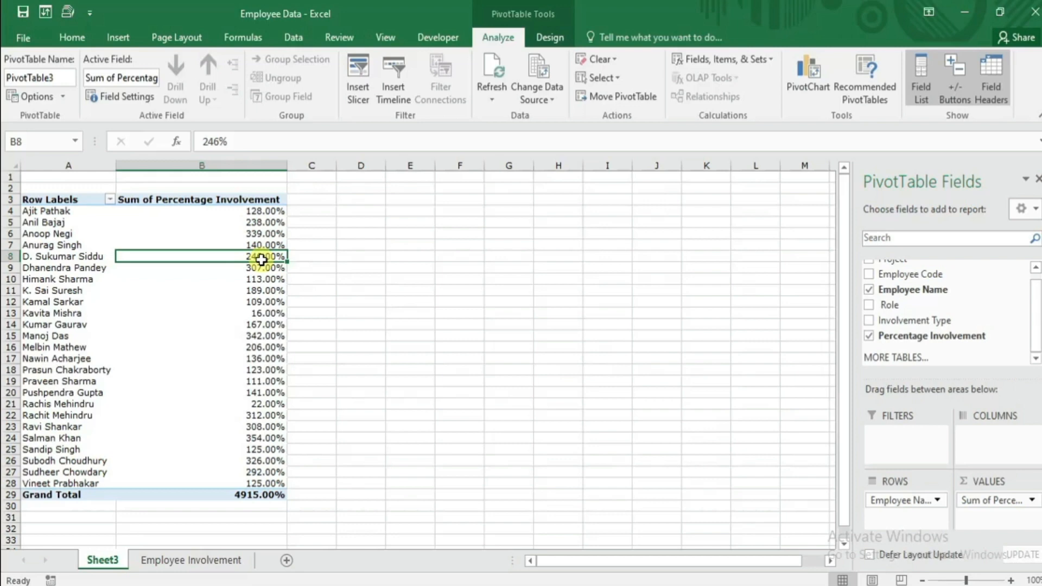
pyautogui.moveTo(70, 211); pyautogui.dragTo(69, 314)
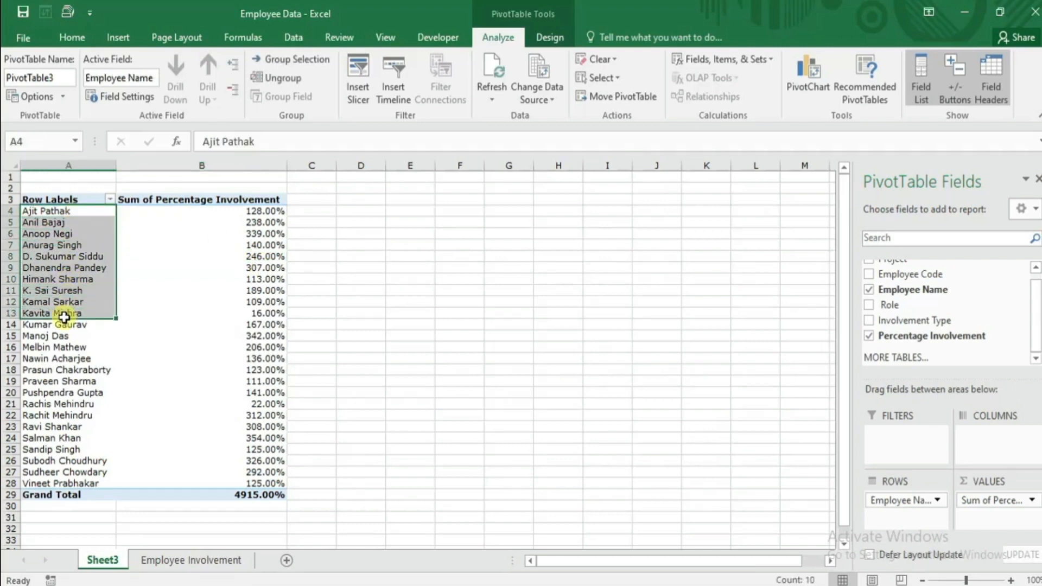
pyautogui.click(66, 222)
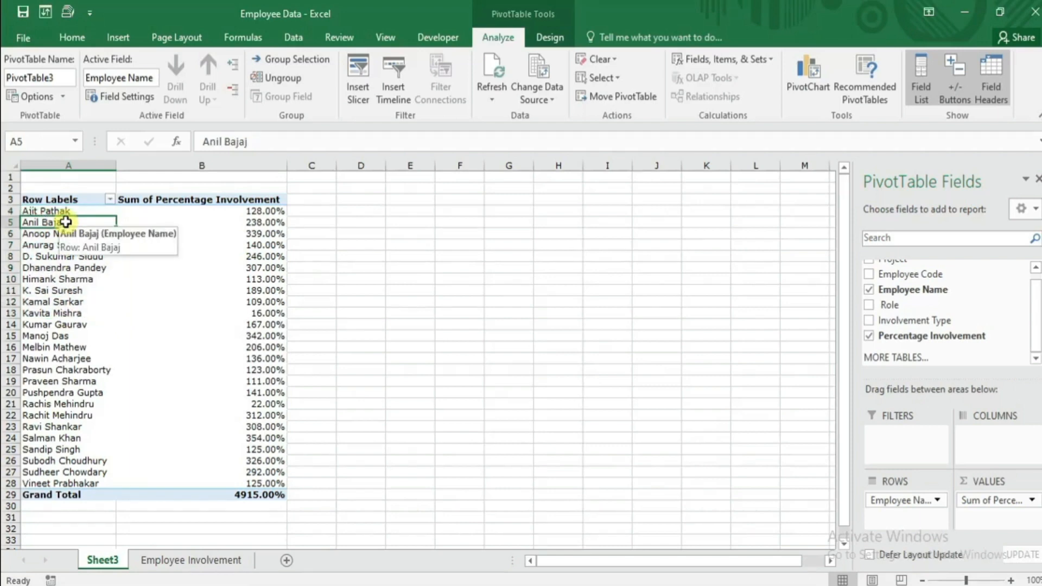
pyautogui.click(173, 565)
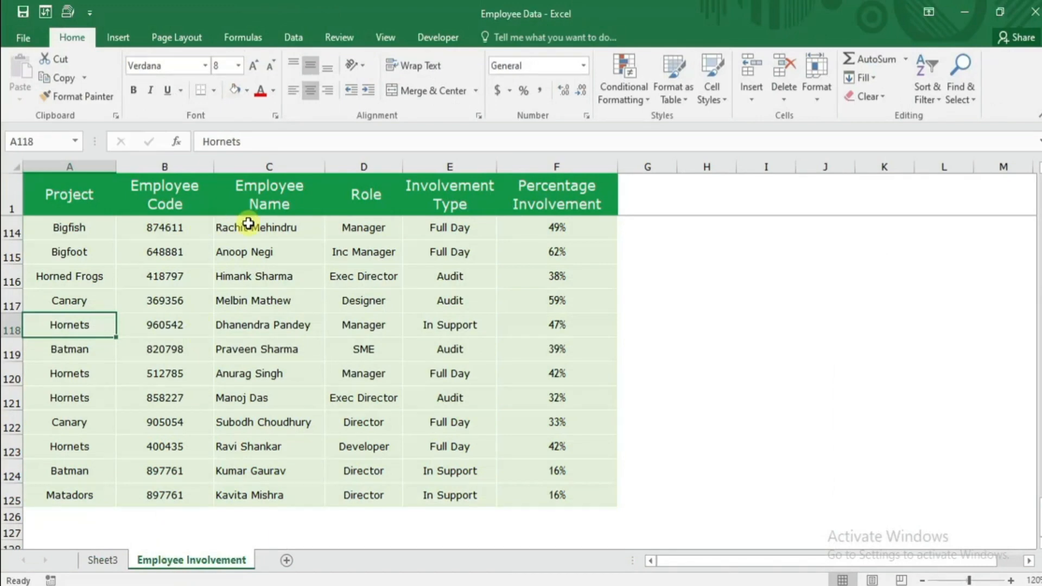
pyautogui.moveTo(249, 223); pyautogui.dragTo(255, 325)
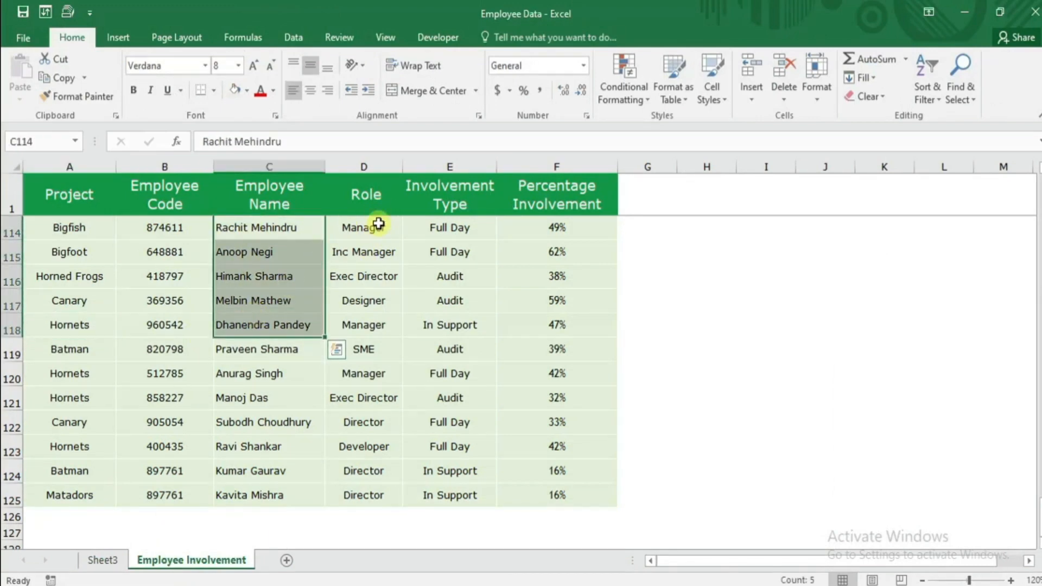
pyautogui.moveTo(373, 205); pyautogui.dragTo(384, 340)
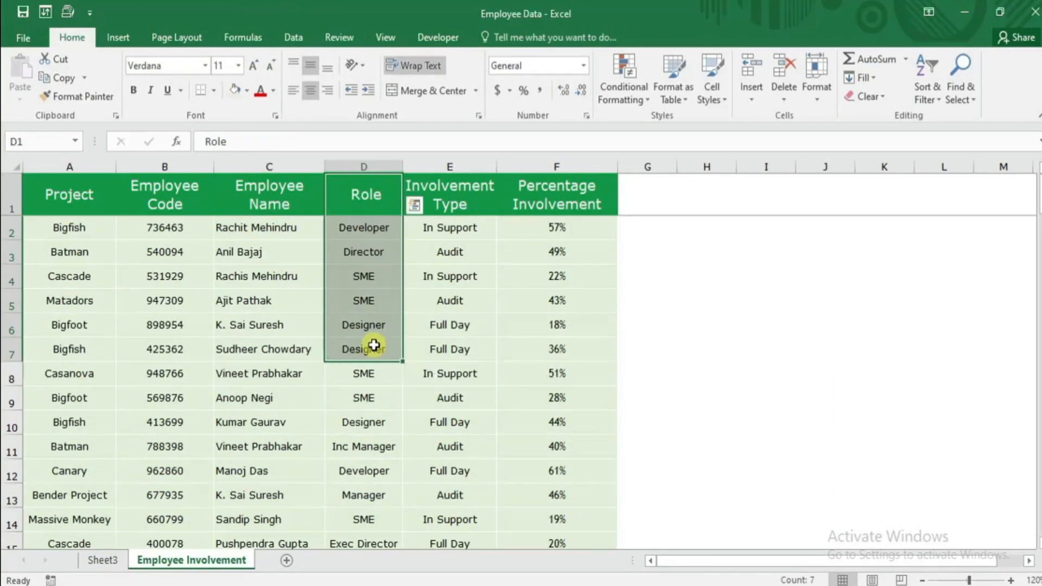
pyautogui.click(101, 563)
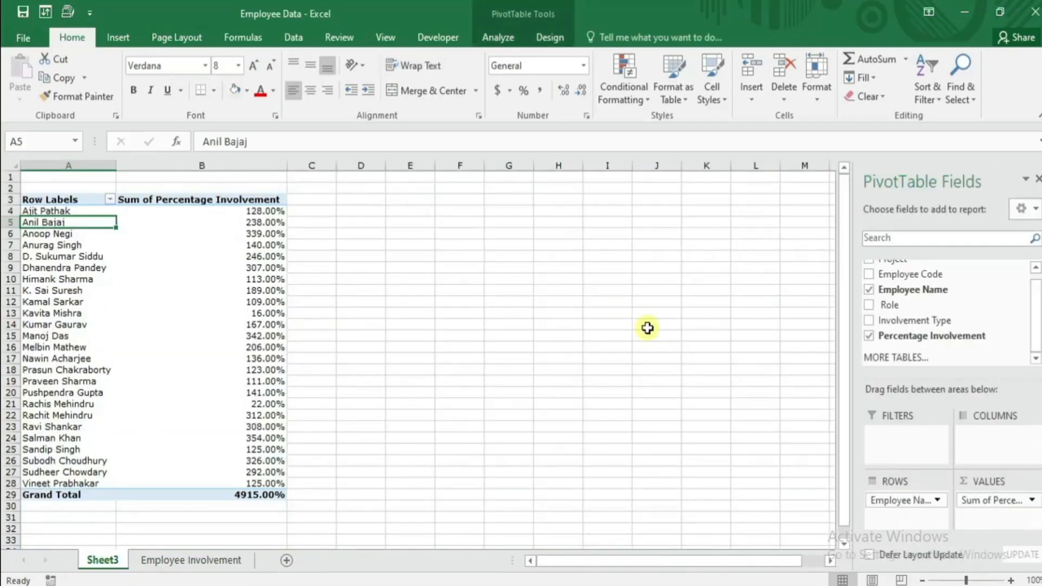
# - Add Role below Employee Name in the PivotTable's rows and compare the layout with the source Employee Name and Role columns
pyautogui.moveTo(905, 305); pyautogui.dragTo(890, 516)
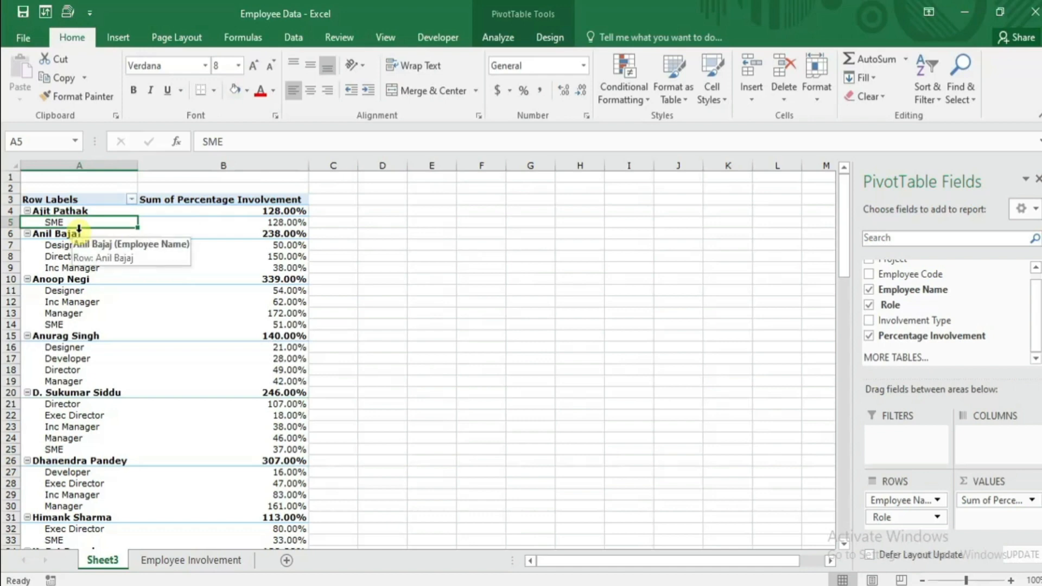
pyautogui.click(167, 562)
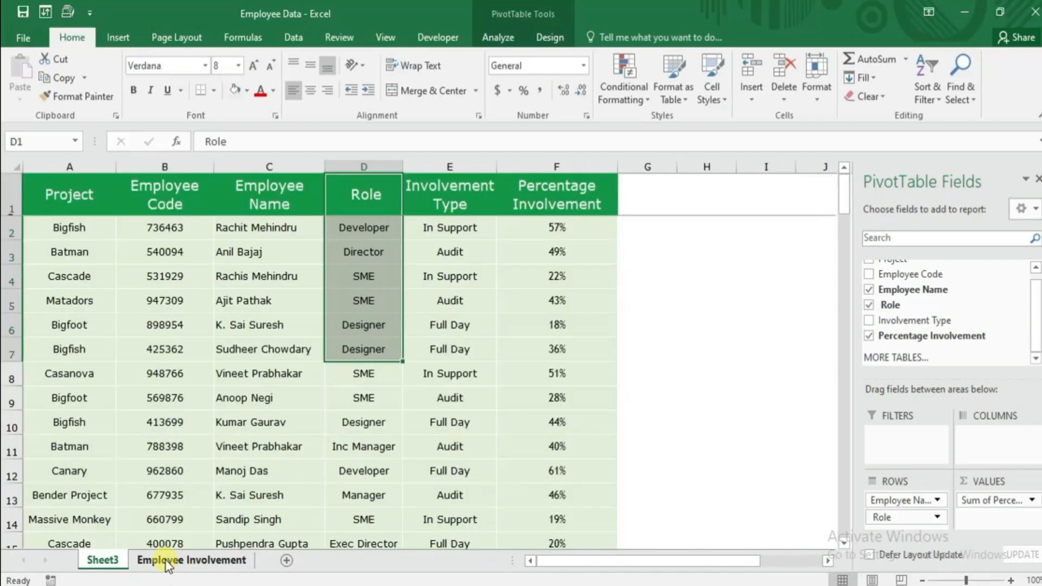
pyautogui.click(247, 254)
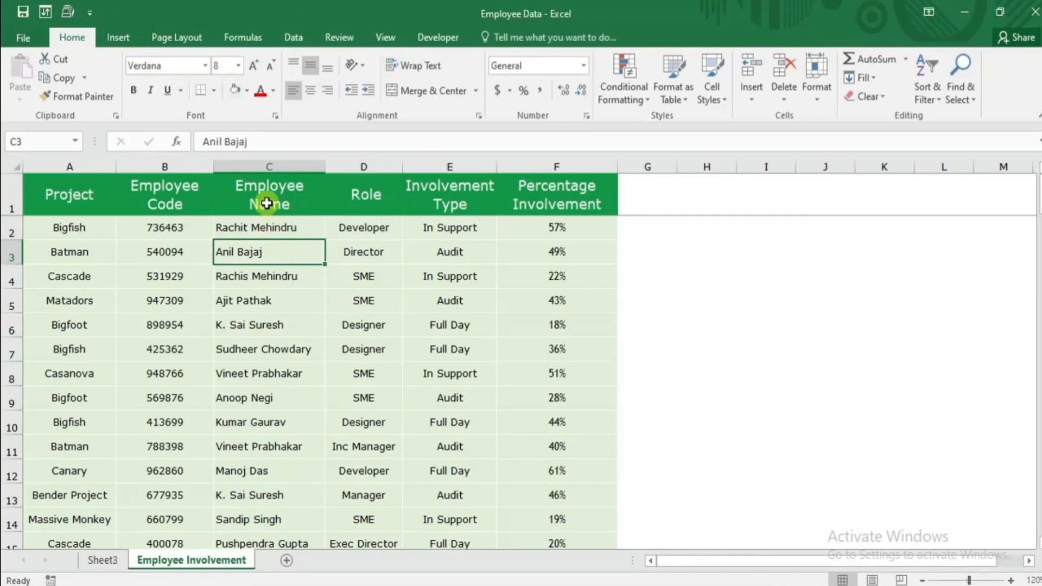
pyautogui.moveTo(267, 203); pyautogui.dragTo(284, 326)
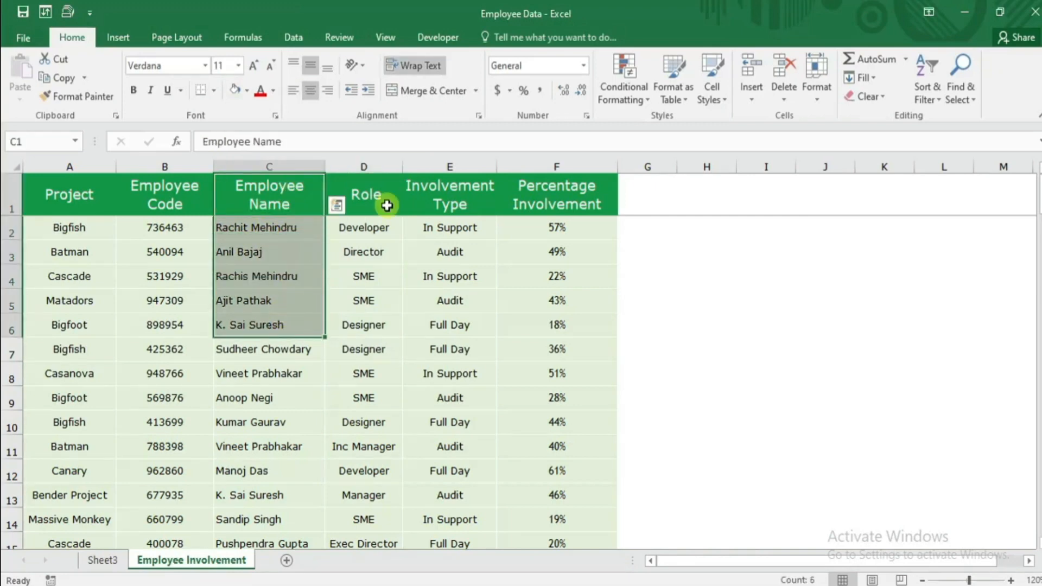
pyautogui.moveTo(393, 198); pyautogui.dragTo(363, 400)
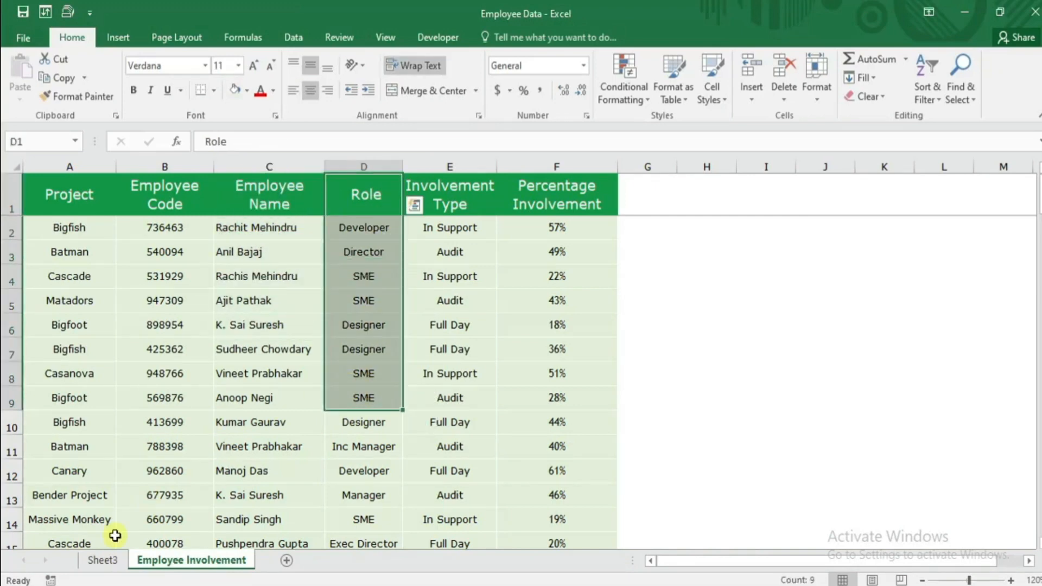
pyautogui.click(103, 559)
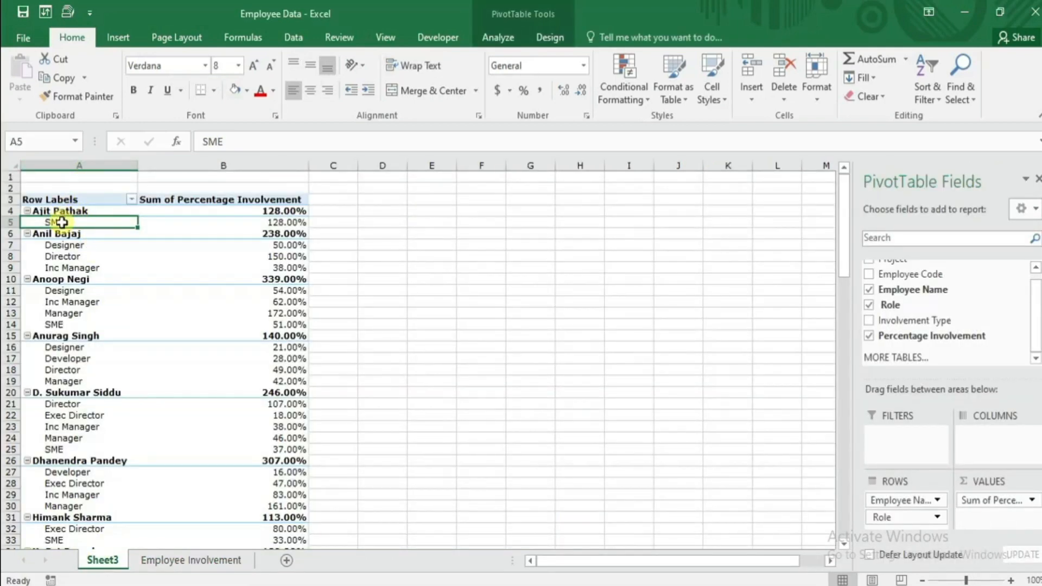
pyautogui.moveTo(62, 222)
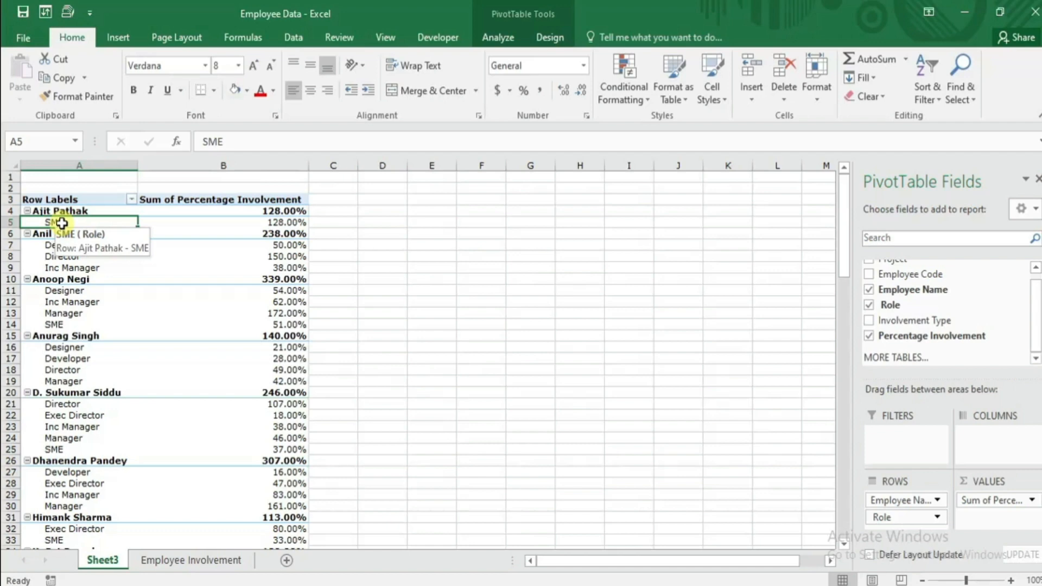
# - Change the PivotTable's report layout to tabular form
pyautogui.click(543, 32)
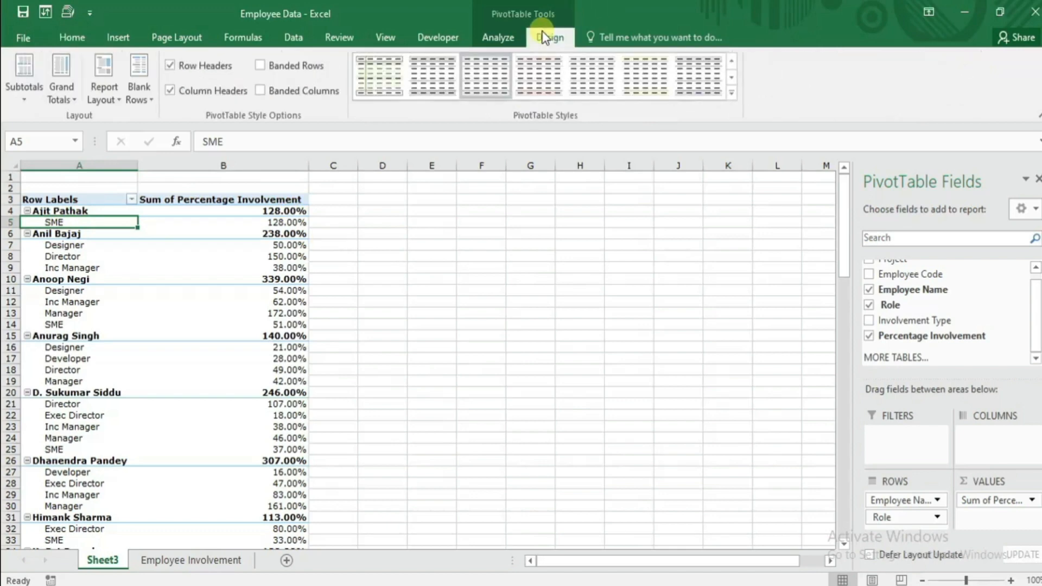
pyautogui.click(184, 274)
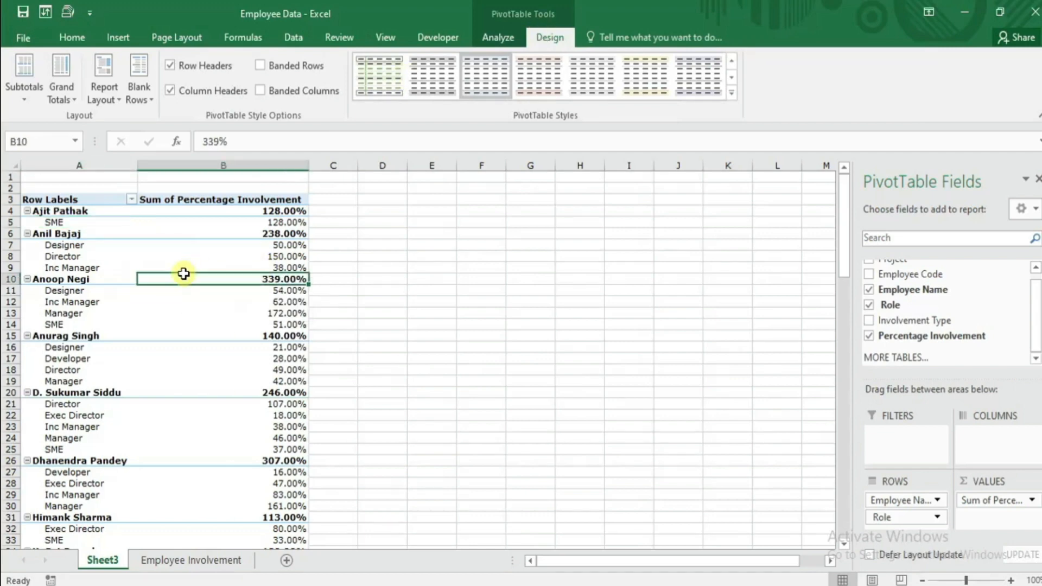
pyautogui.click(477, 281)
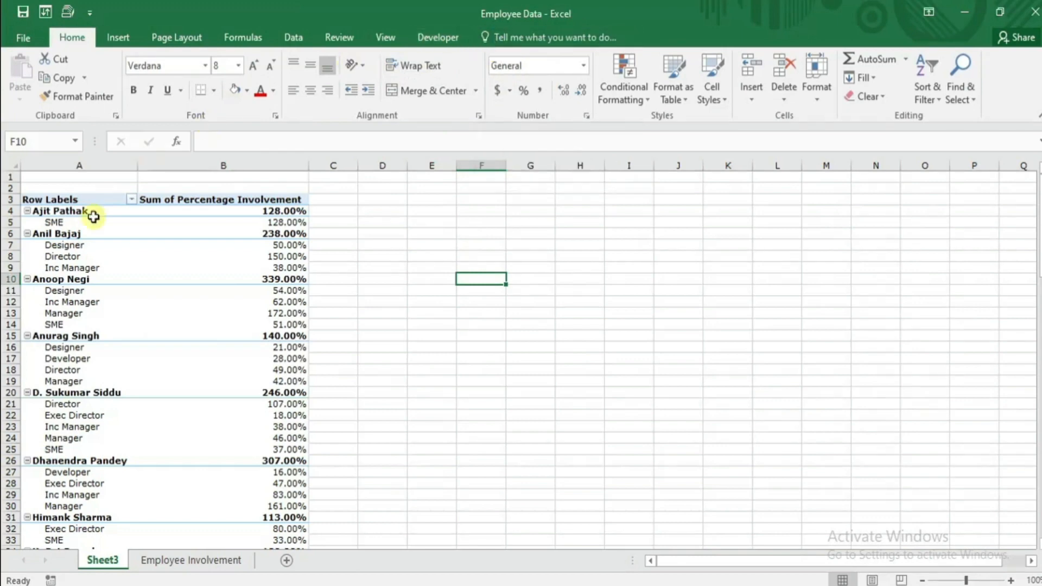
pyautogui.click(64, 258)
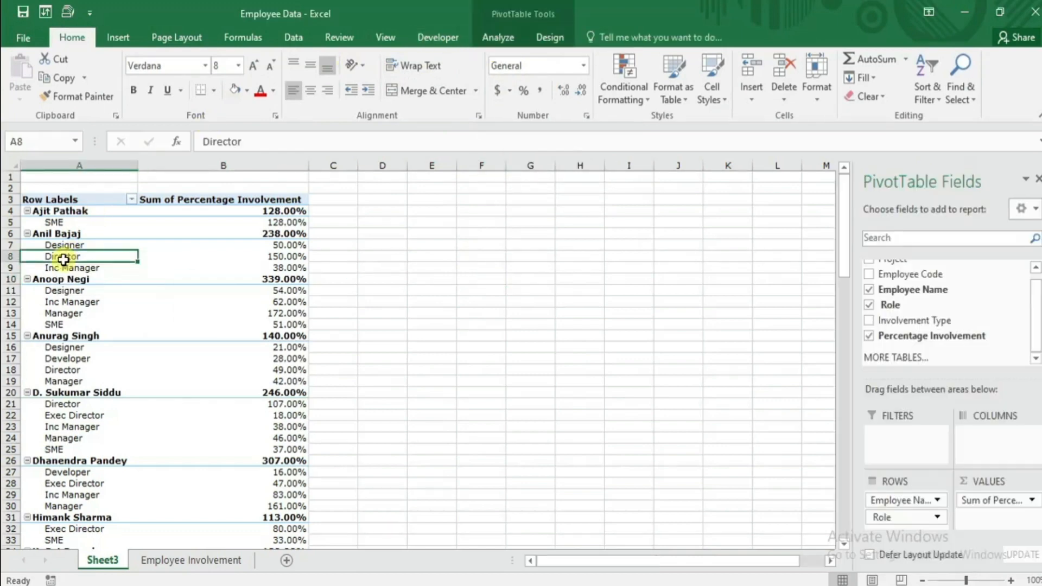
pyautogui.click(553, 41)
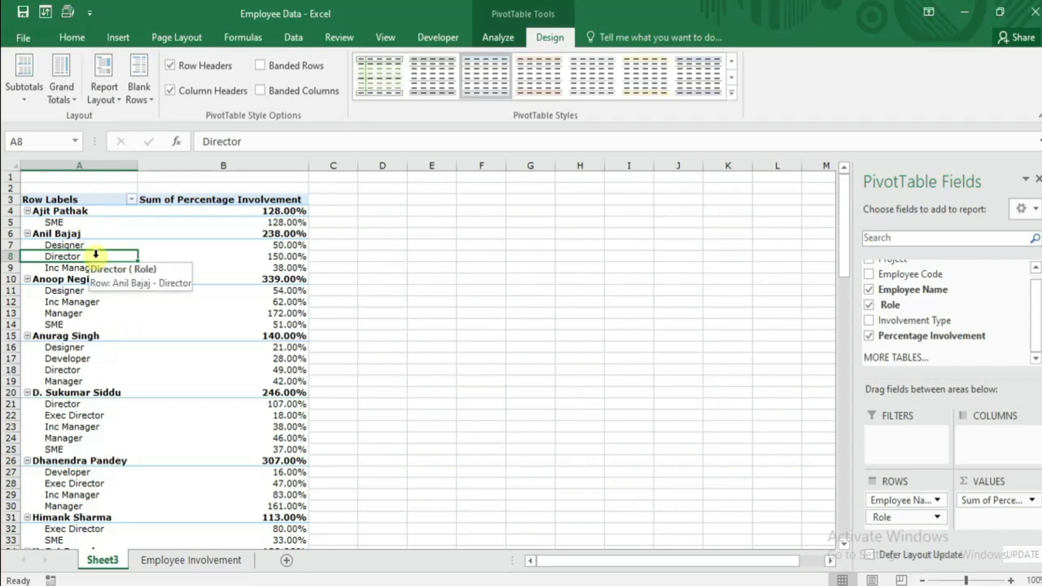
pyautogui.click(113, 94)
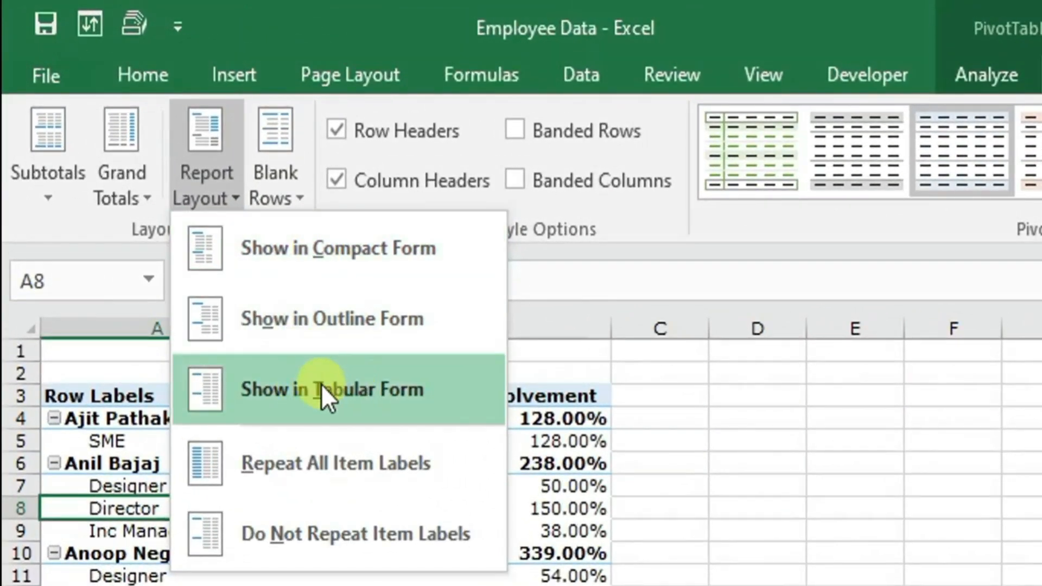
pyautogui.click(354, 390)
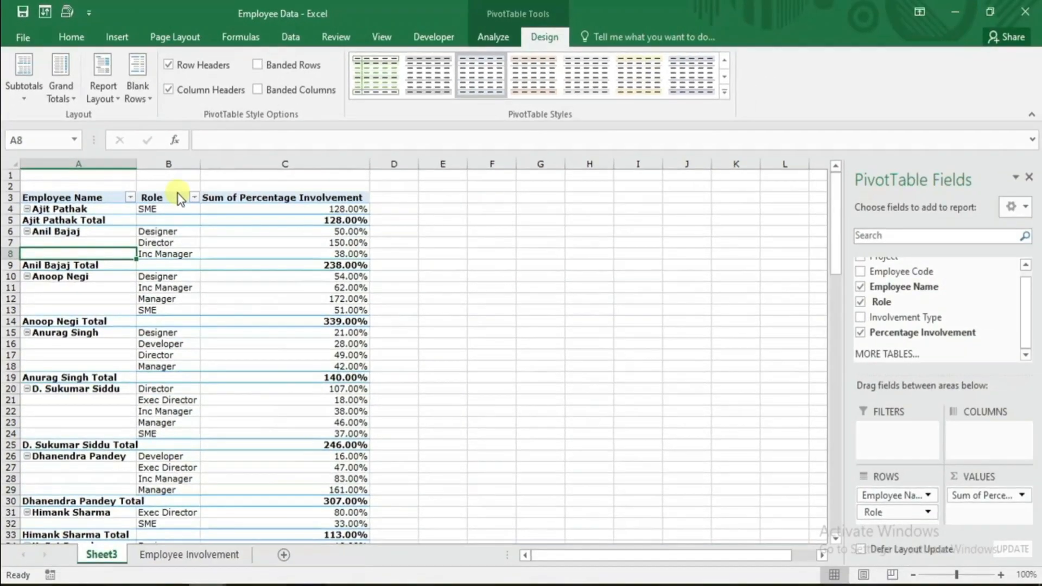
# - Examine the tabular layout's Employee Name and Role columns and the subtotal row beneath each employee
pyautogui.click(101, 197)
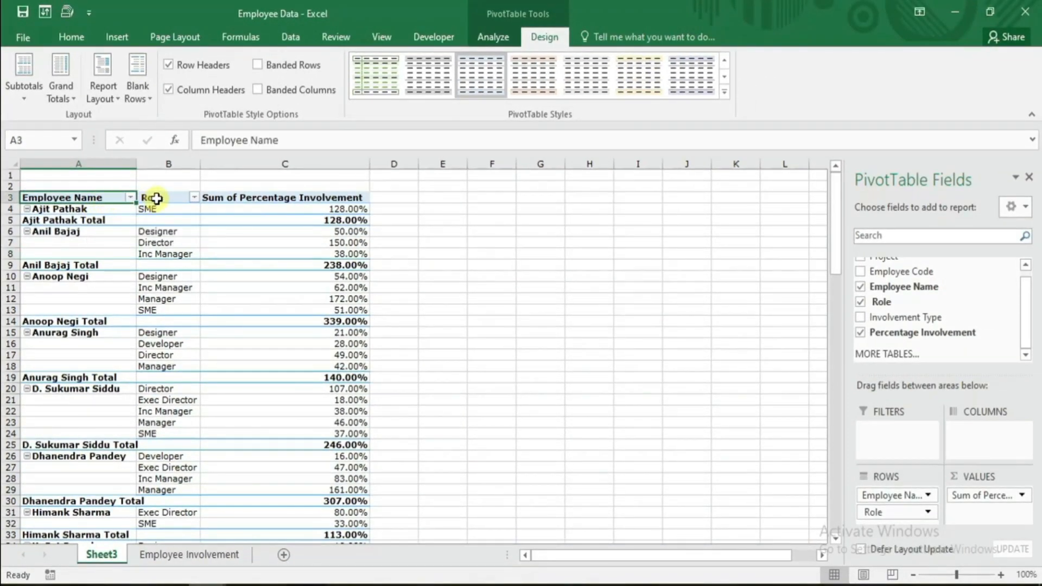
pyautogui.moveTo(156, 199); pyautogui.dragTo(151, 236)
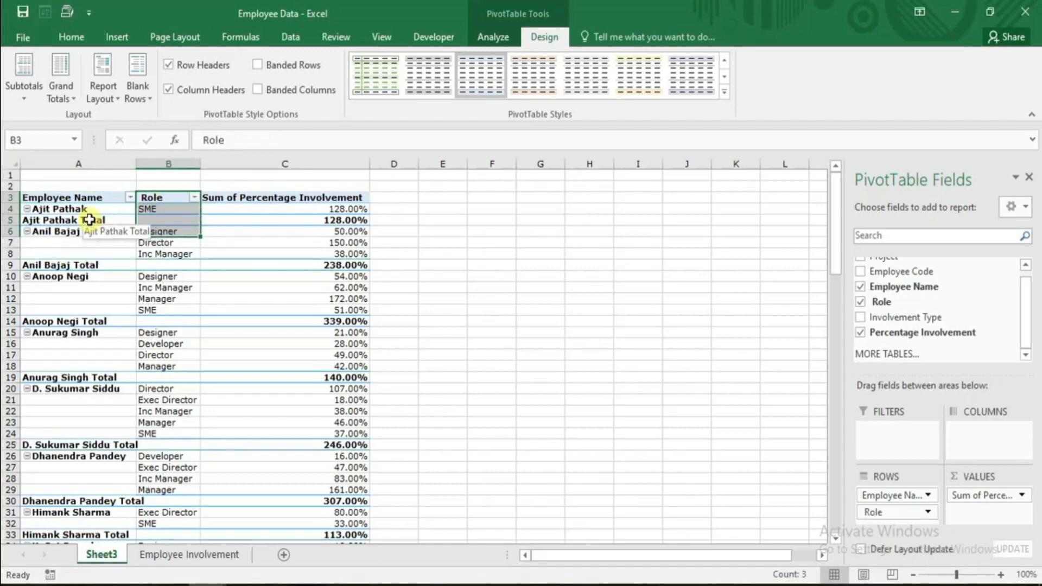
pyautogui.click(90, 220)
pyautogui.click(62, 266)
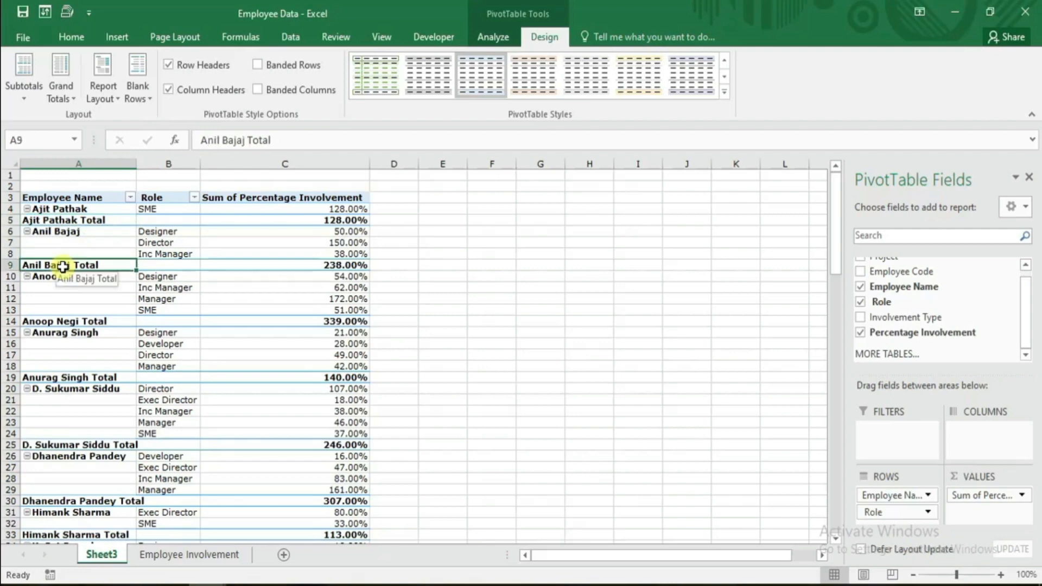
pyautogui.click(76, 321)
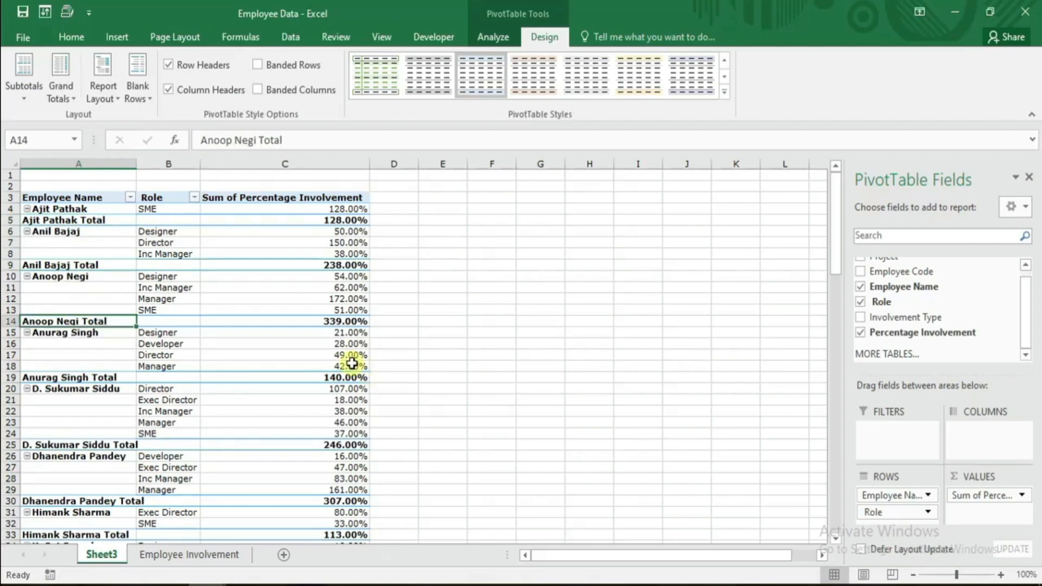
pyautogui.press('Down')
pyautogui.press('Down')
pyautogui.press('Down')
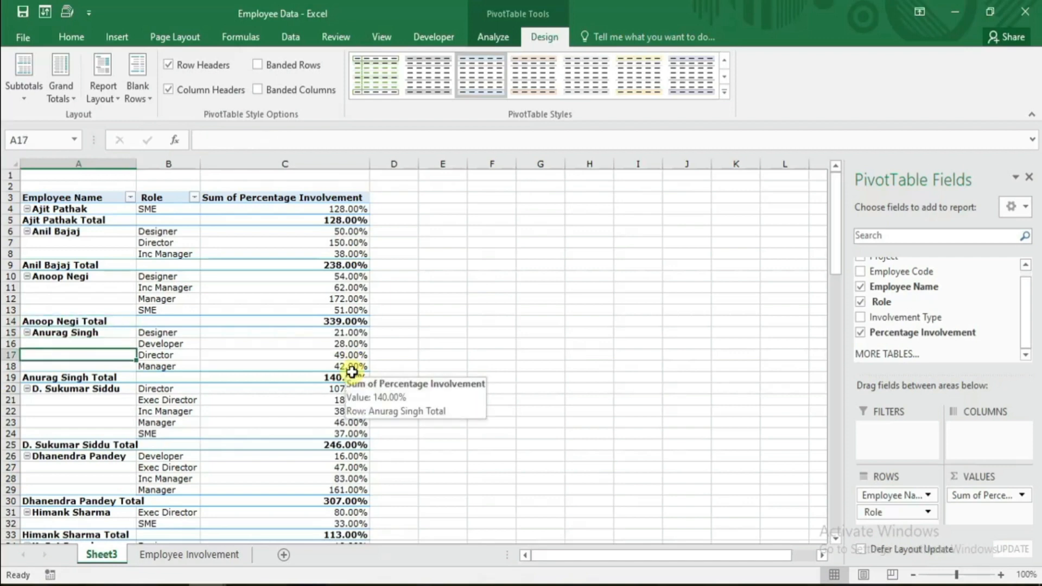
pyautogui.press('Right')
pyautogui.press('Right')
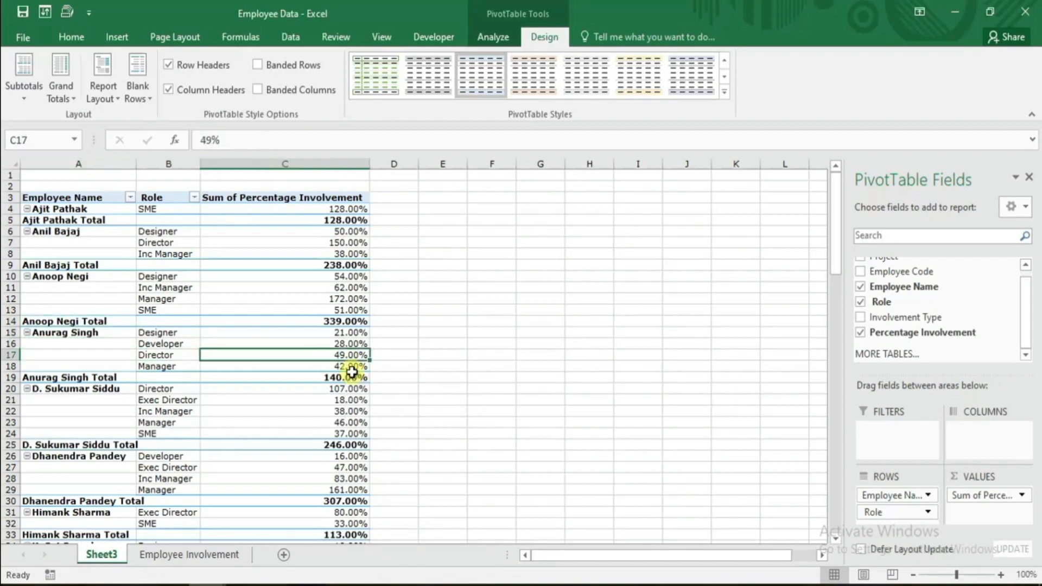
# - Review the end of the PivotTable around the Grand Total row and return to its first data rows
pyautogui.hotkey('ctrl', 'Down')
pyautogui.press('Down')
pyautogui.press('Down')
pyautogui.press('Up')
pyautogui.press('Left')
pyautogui.press('Left')
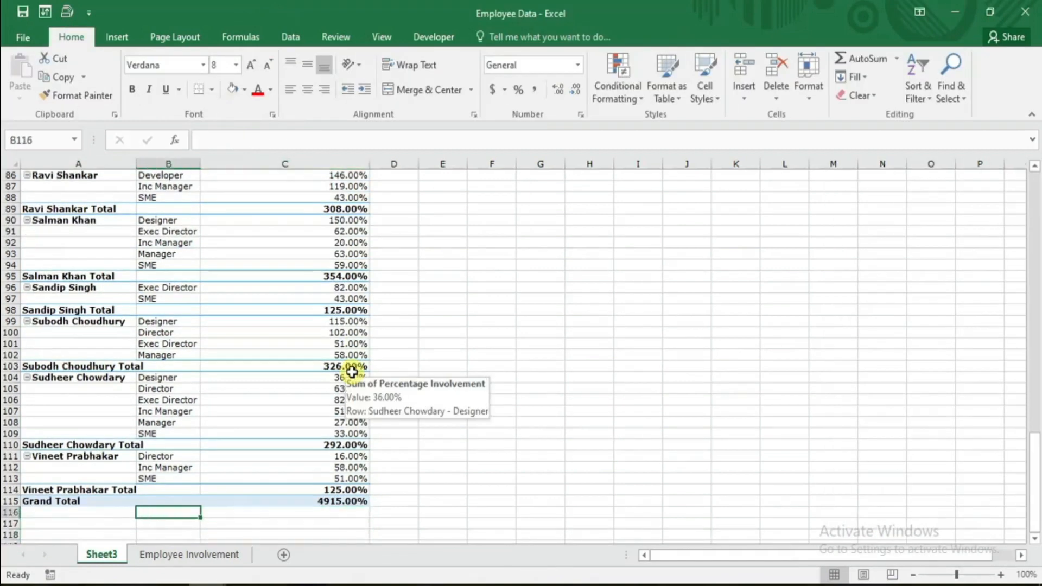
pyautogui.press('Up')
pyautogui.press('Right')
pyautogui.press('Right')
pyautogui.press('Right')
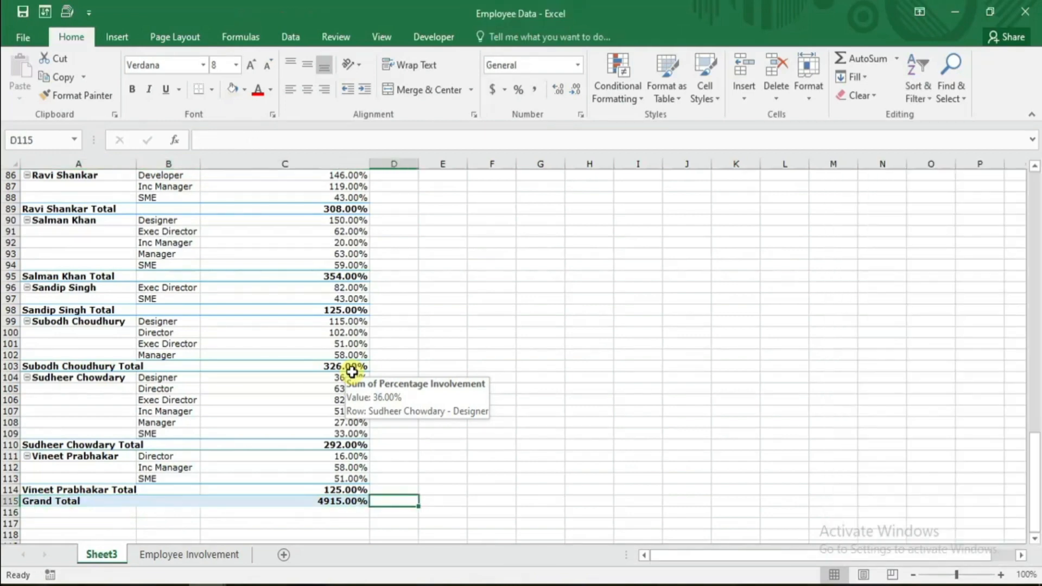
pyautogui.press('Left')
pyautogui.hotkey('ctrl', 'Up')
pyautogui.press('Down')
pyautogui.press('Down')
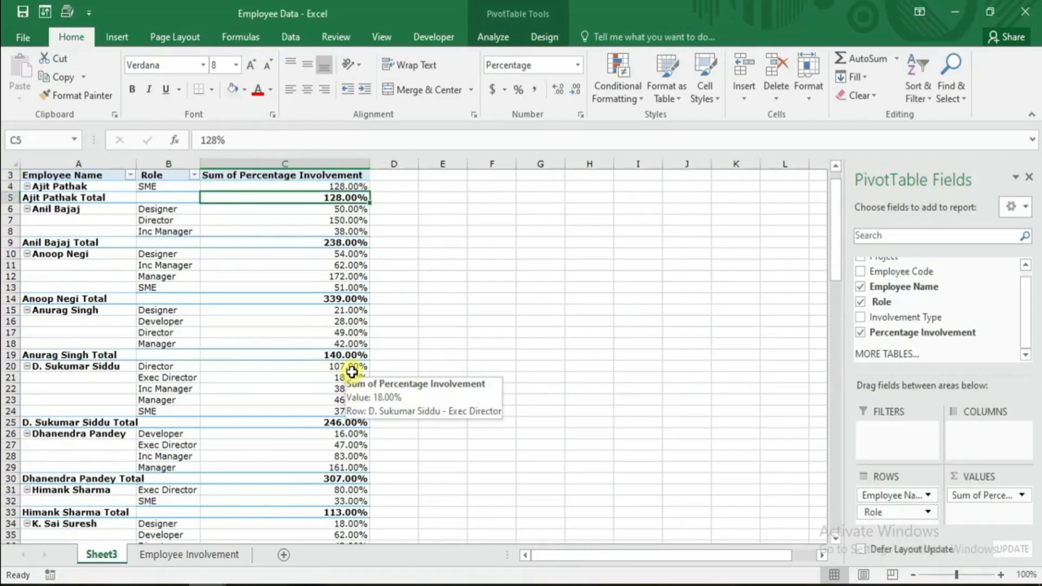
pyautogui.press('Up')
pyautogui.press('Up')
pyautogui.press('Up')
pyautogui.press('Down')
pyautogui.press('Down')
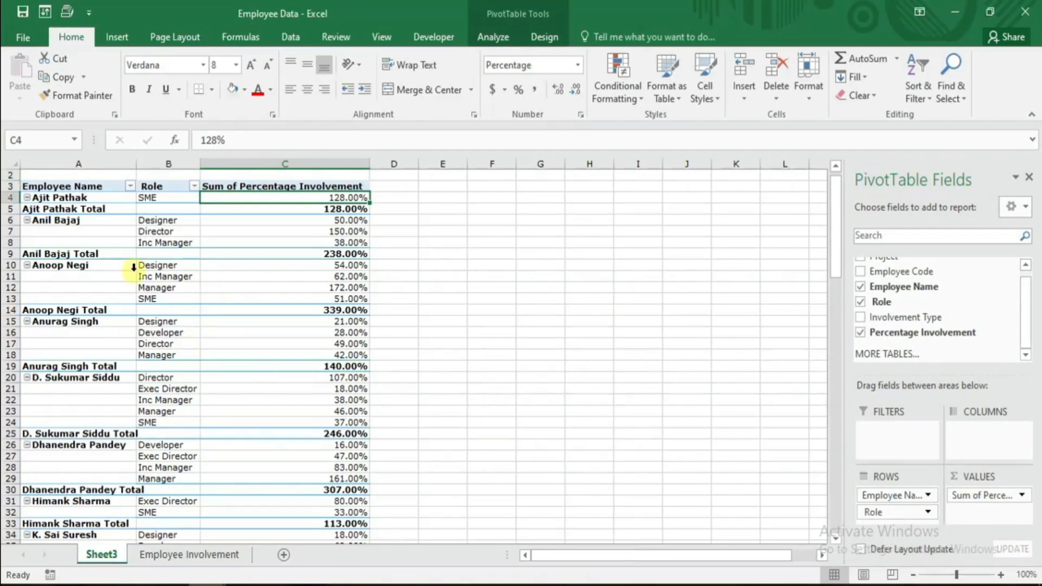
# - Set the PivotTable to show no subtotals
pyautogui.click(83, 210)
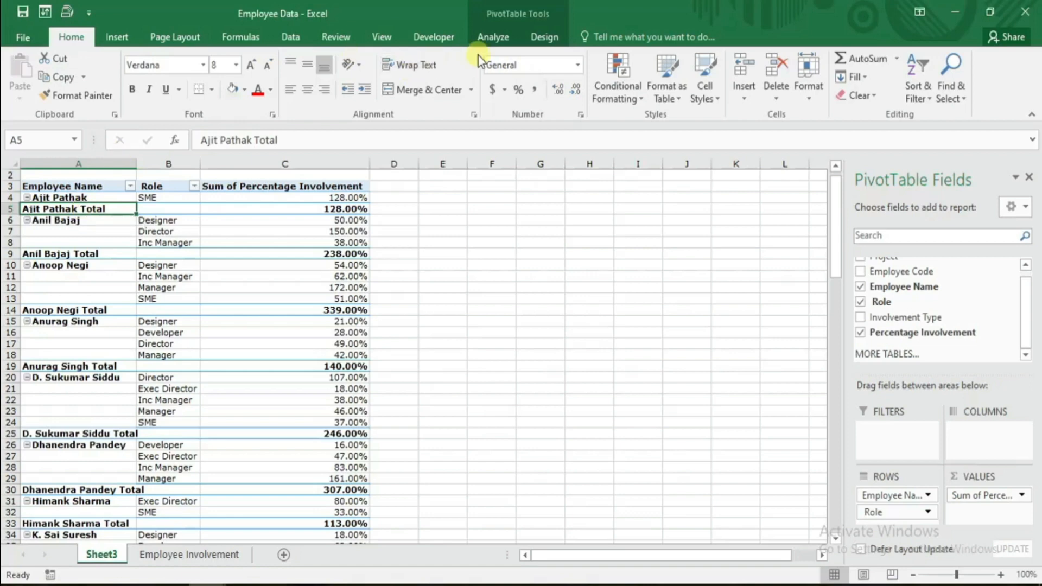
pyautogui.click(544, 37)
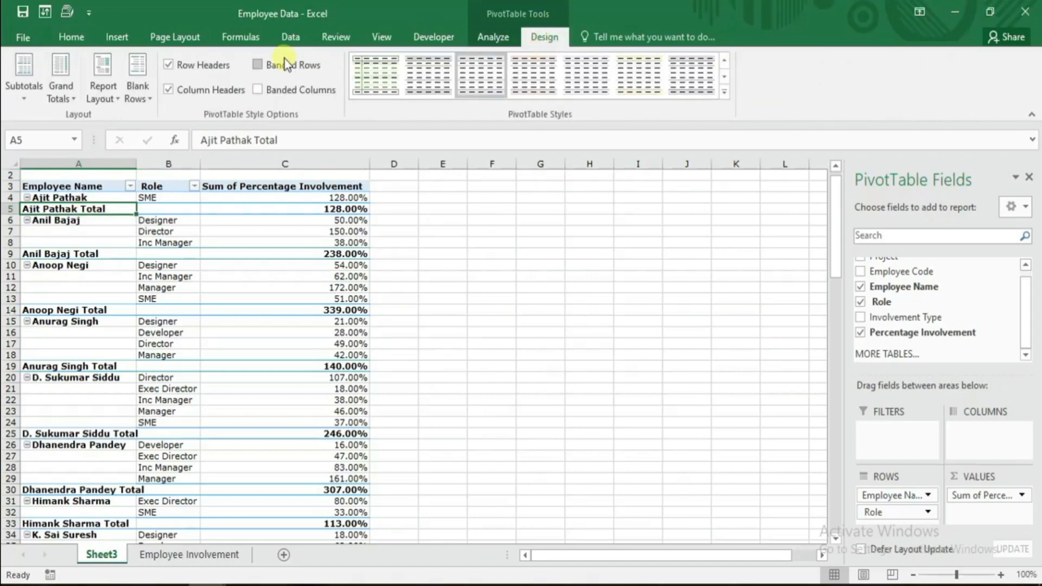
pyautogui.click(25, 101)
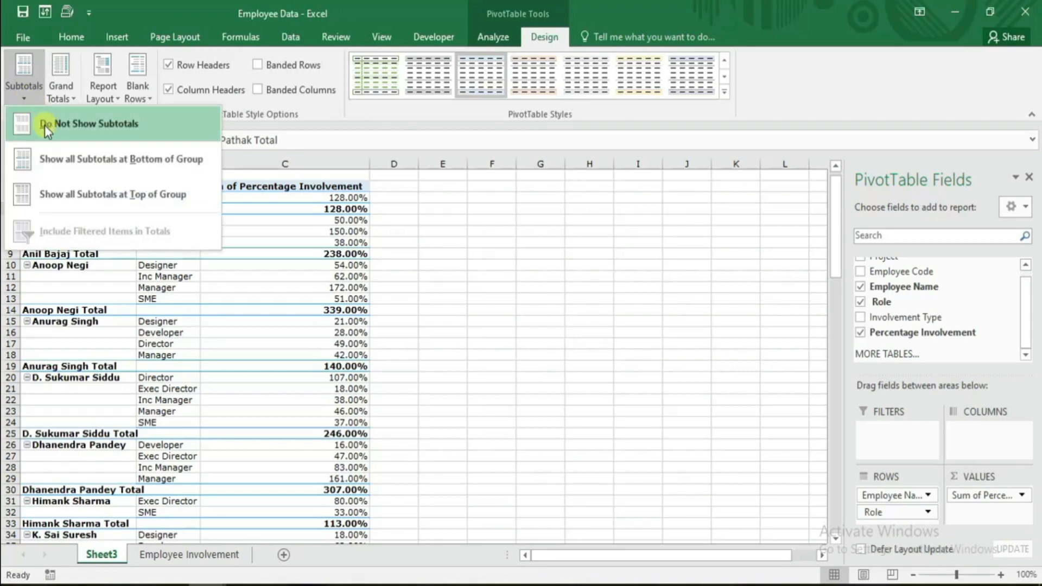
pyautogui.click(44, 125)
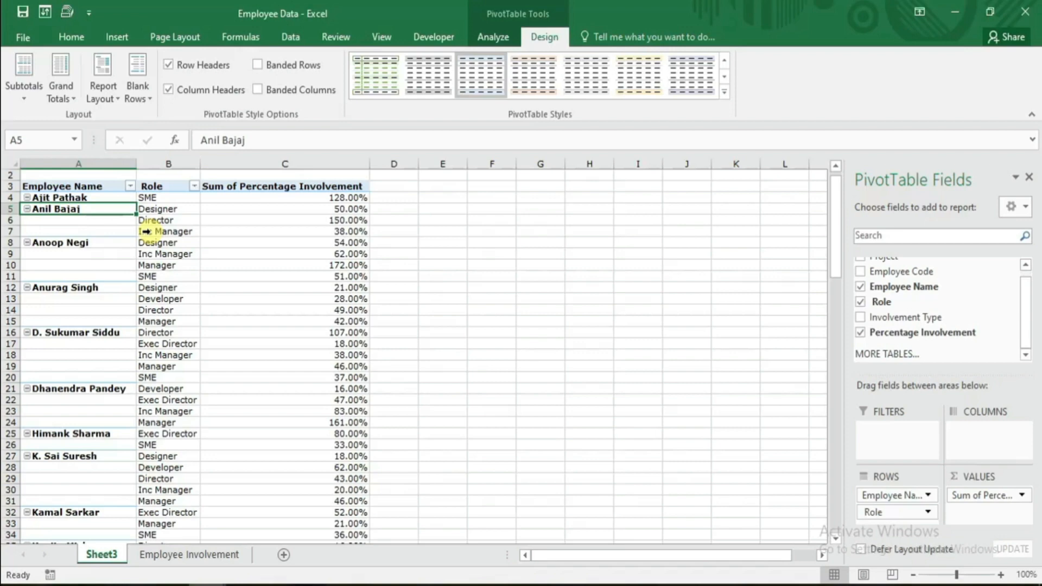
# - Inspect the blank Employee Name cells beside the additional roles of an employee who has several roles
pyautogui.click(99, 197)
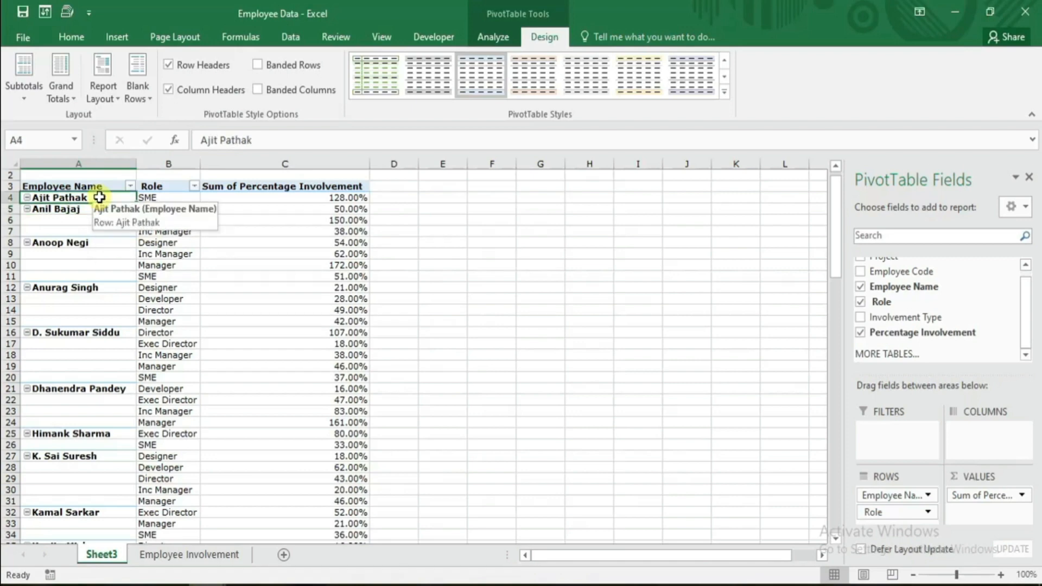
pyautogui.click(136, 220)
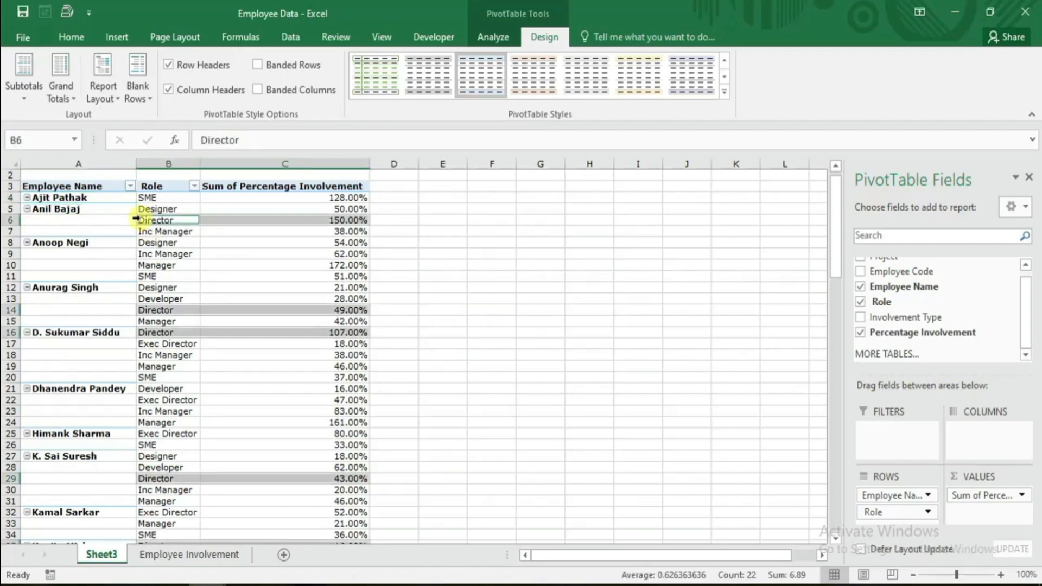
pyautogui.click(120, 219)
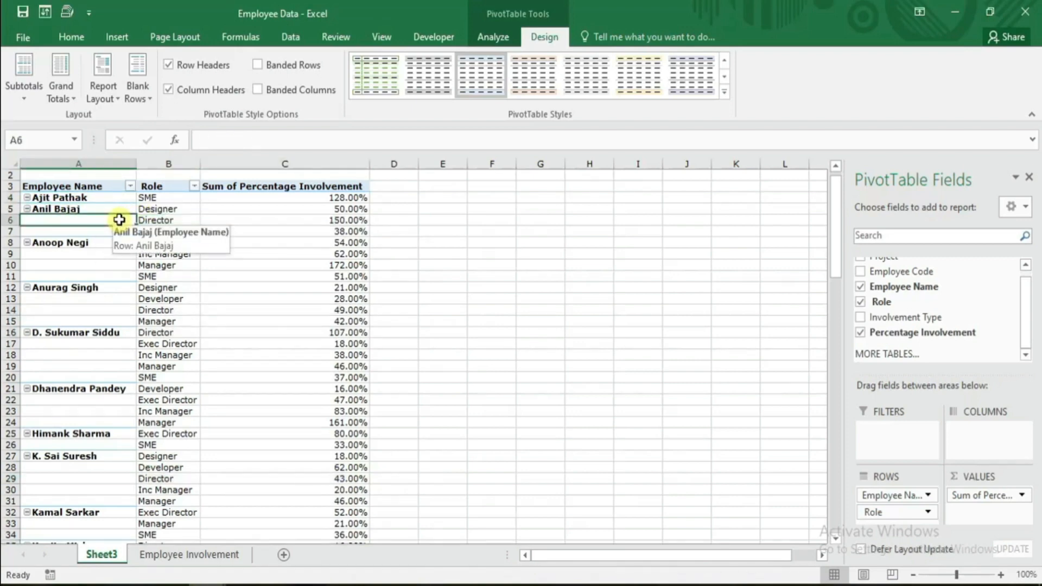
pyautogui.click(69, 225)
pyautogui.click(69, 228)
pyautogui.click(68, 222)
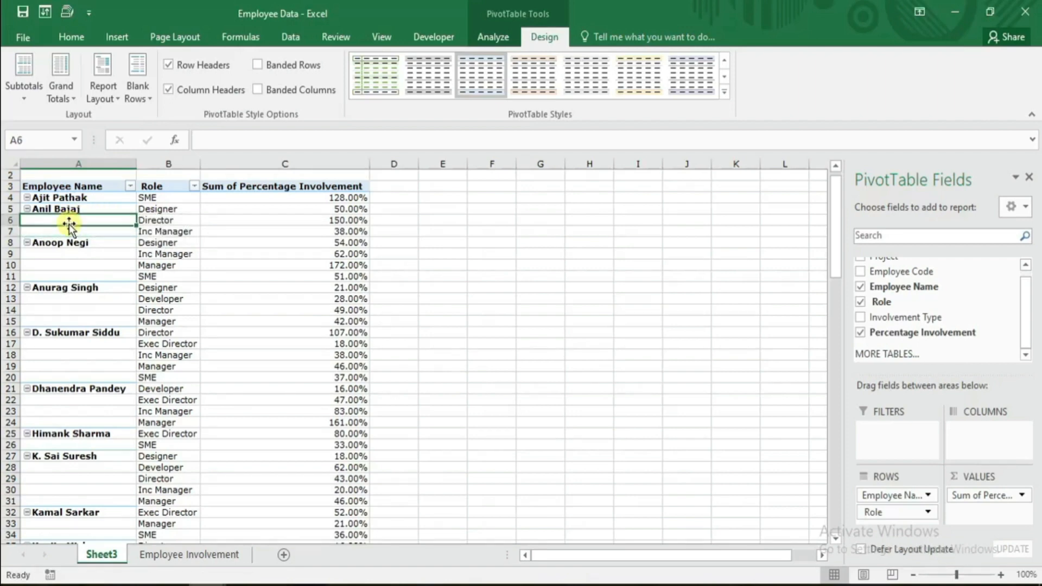
pyautogui.press('Right')
pyautogui.press('Up')
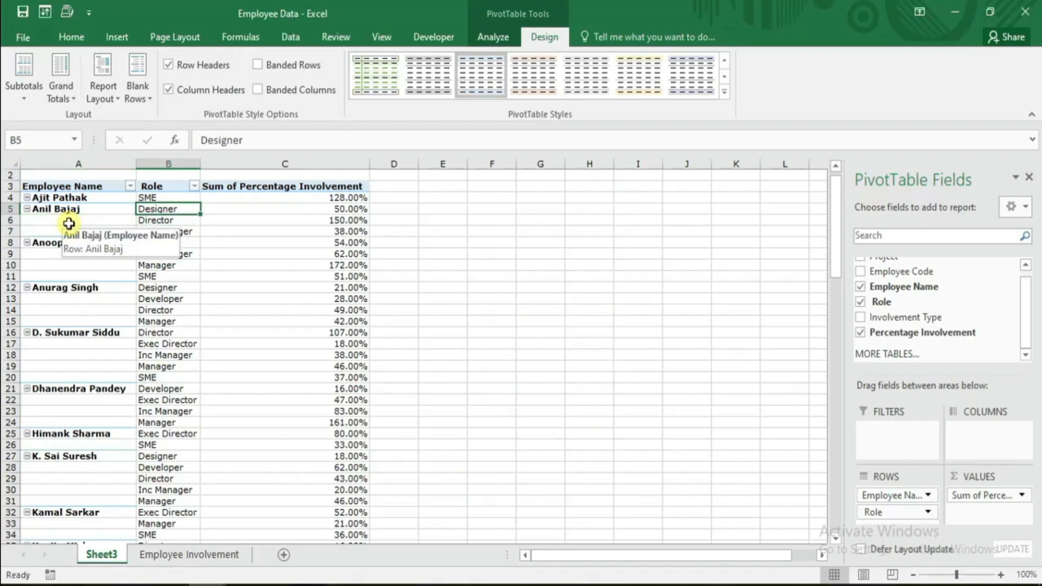
pyautogui.hotkey('shift', 'Left')
pyautogui.press('Down')
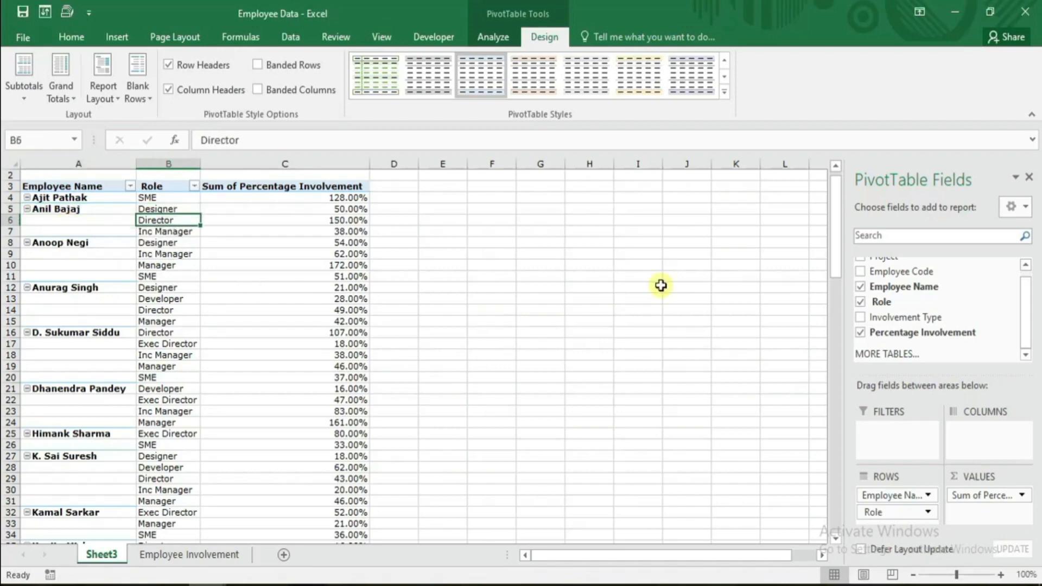
pyautogui.press('Down')
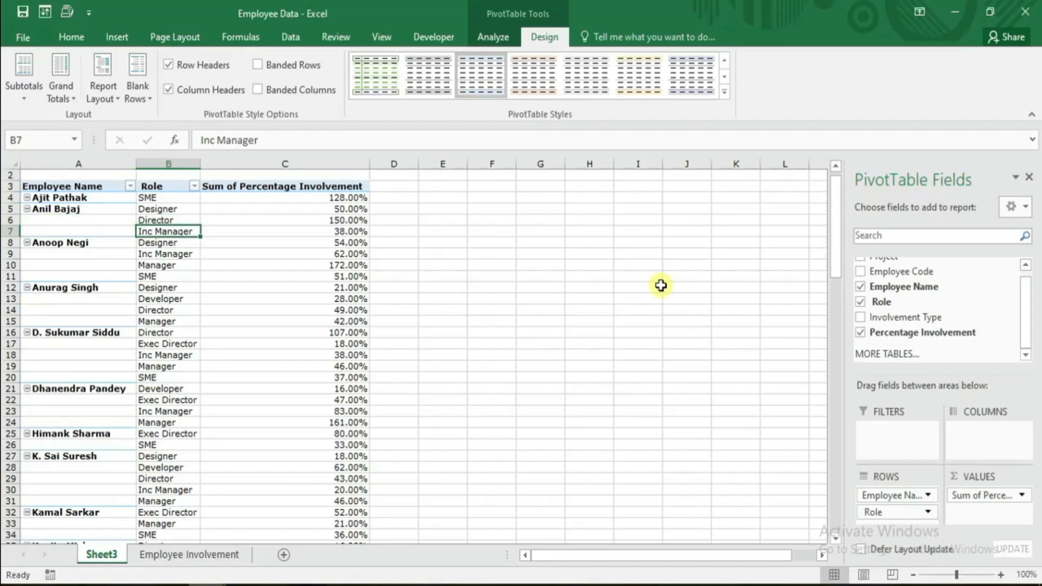
# - Examine the blank Employee Name cells beside the roles in rows 7 to 11
pyautogui.hotkey('shift', 'Left')
pyautogui.press('Down')
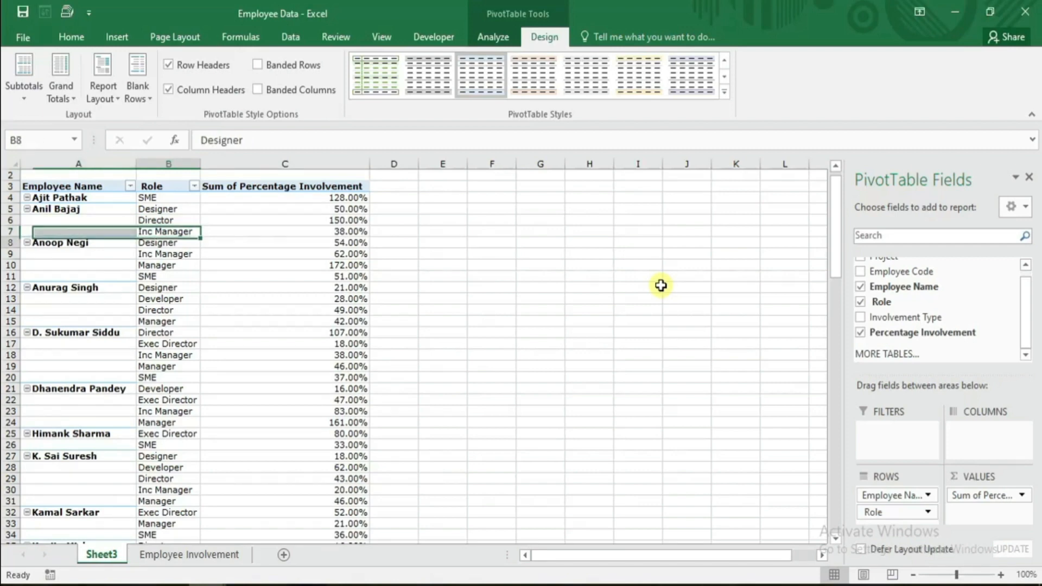
pyautogui.press('Left')
pyautogui.hotkey('shift', 'Down')
pyautogui.hotkey('shift', 'Down')
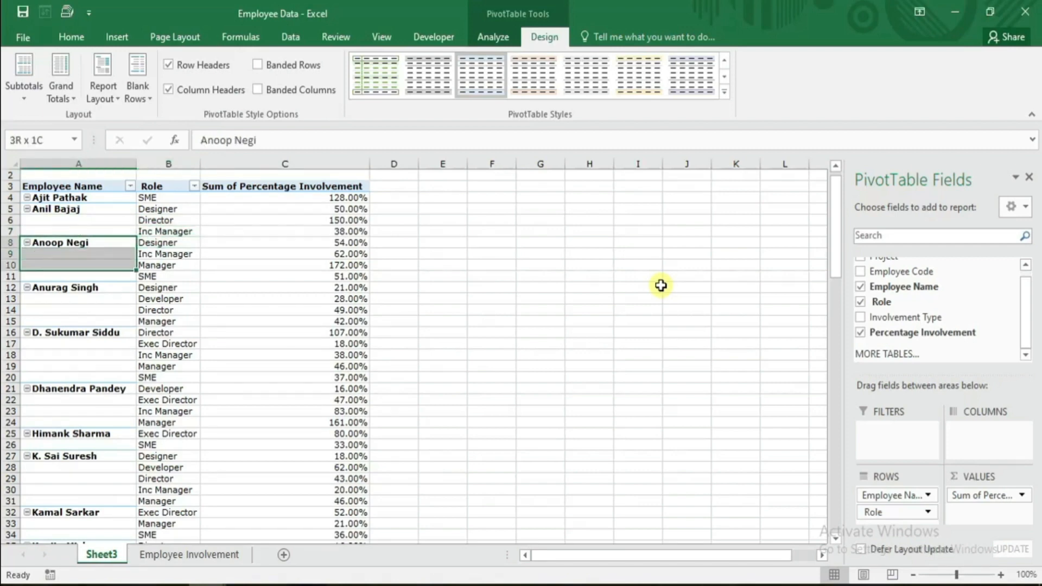
pyautogui.press('Up')
pyautogui.press('Down')
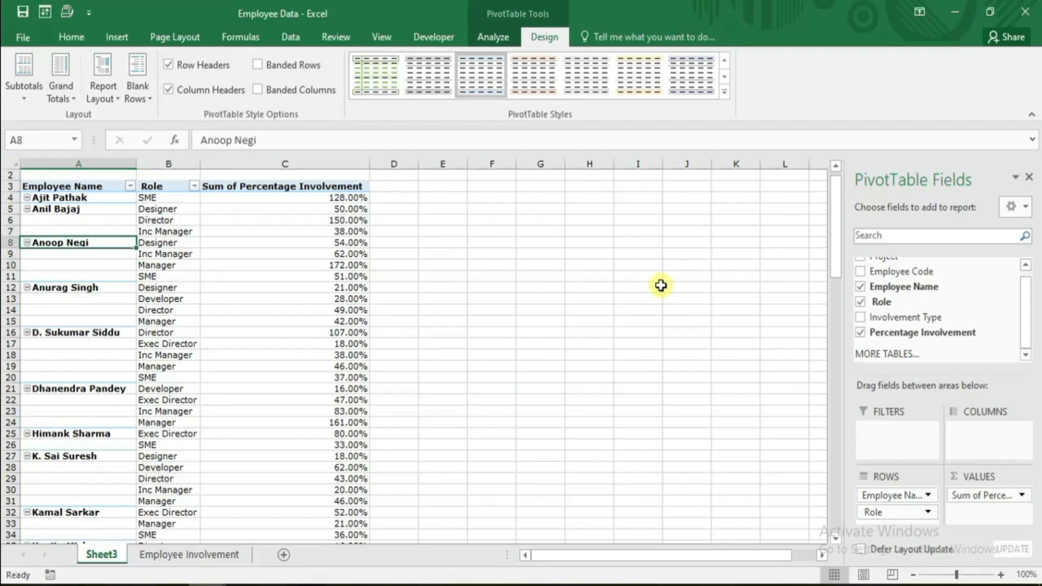
pyautogui.press('Up')
pyautogui.press('Down')
pyautogui.press('Down')
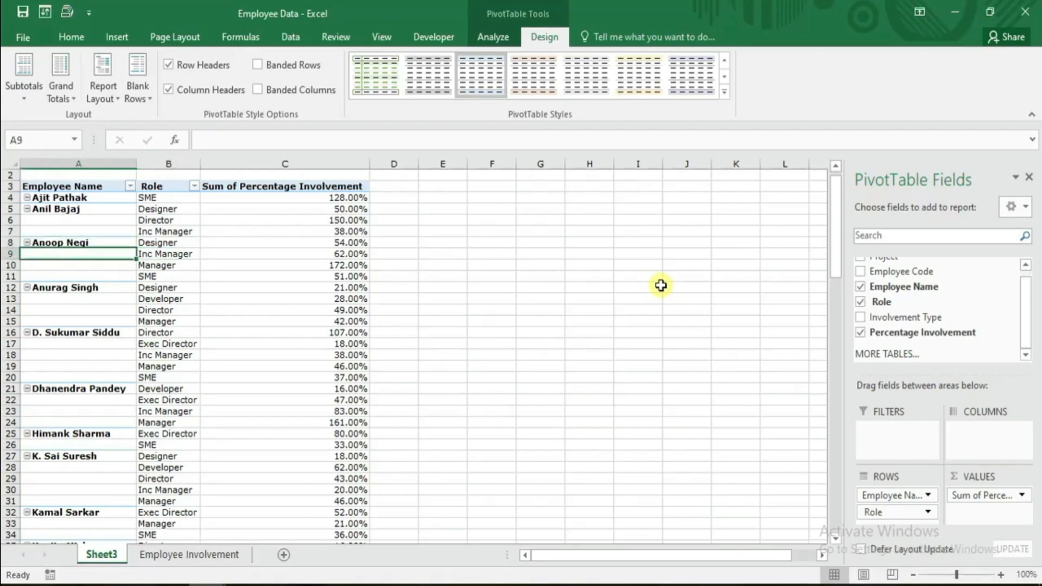
pyautogui.press('Right')
pyautogui.press('Down')
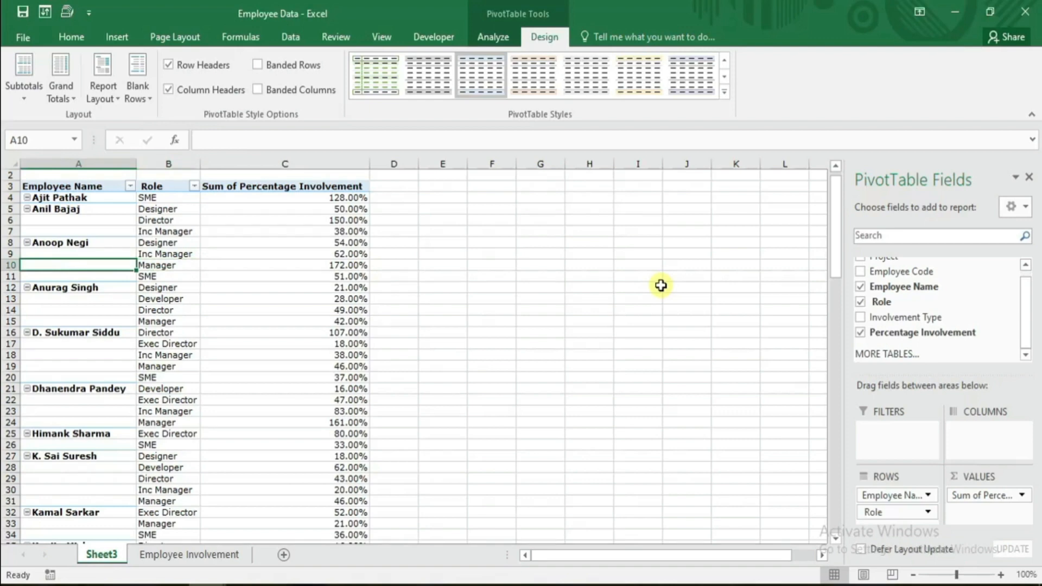
pyautogui.press('Right')
pyautogui.press('Down')
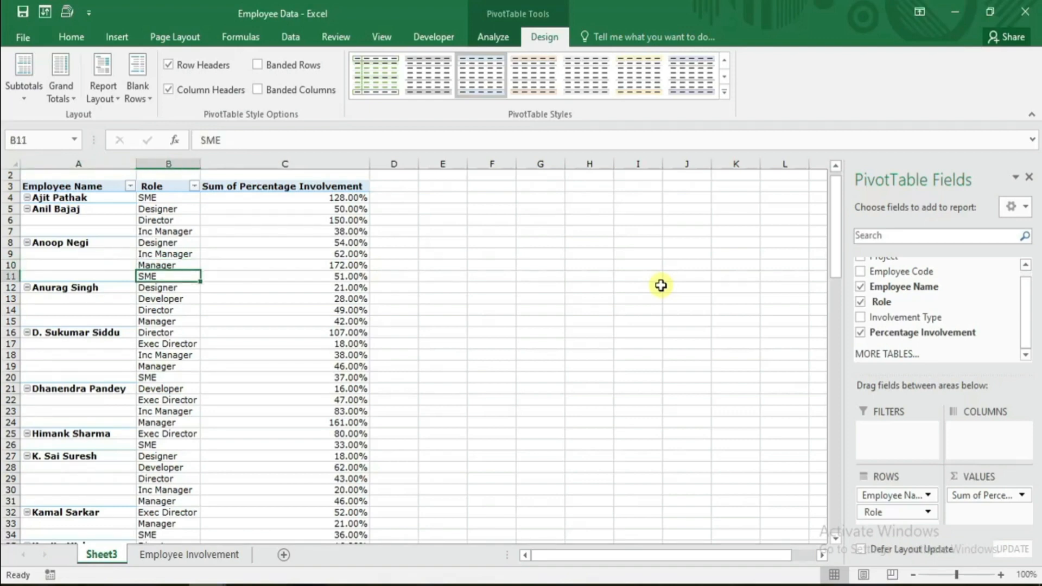
pyautogui.hotkey('shift', 'Left')
pyautogui.press('Up')
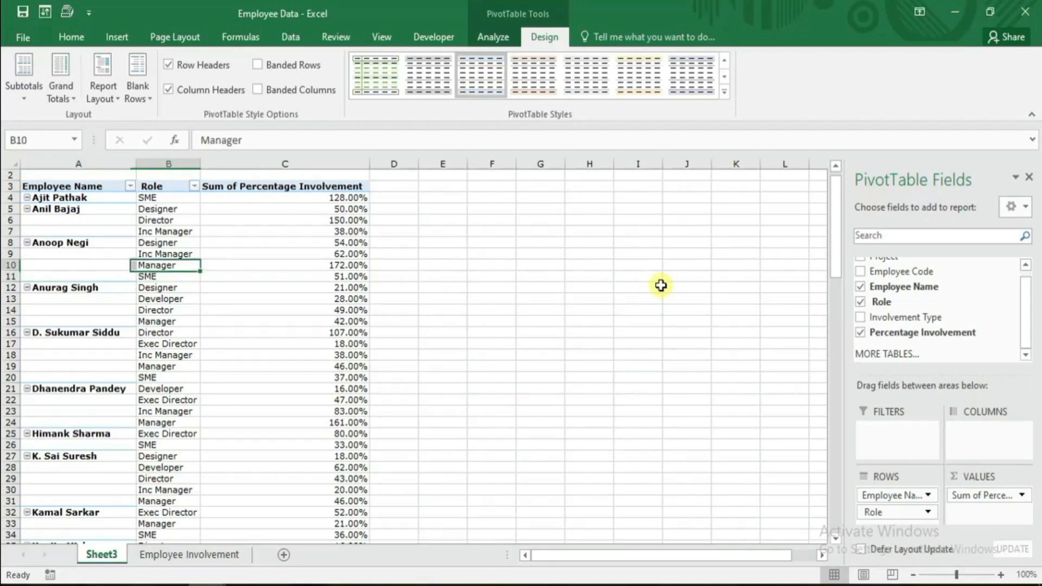
# - Set the PivotTable's report layout to repeat all item labels in the Employee Name column
pyautogui.click(58, 210)
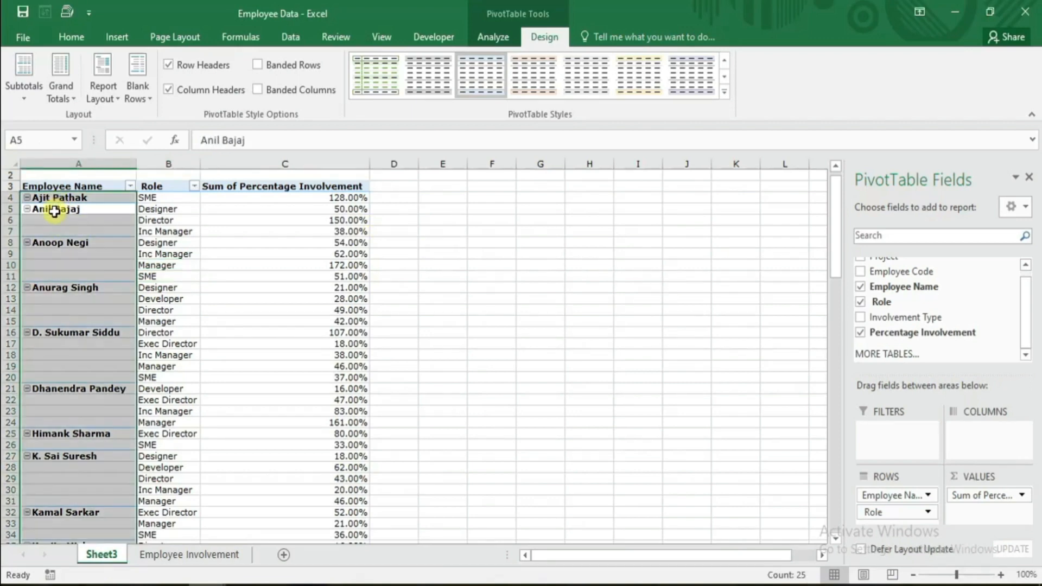
pyautogui.click(57, 212)
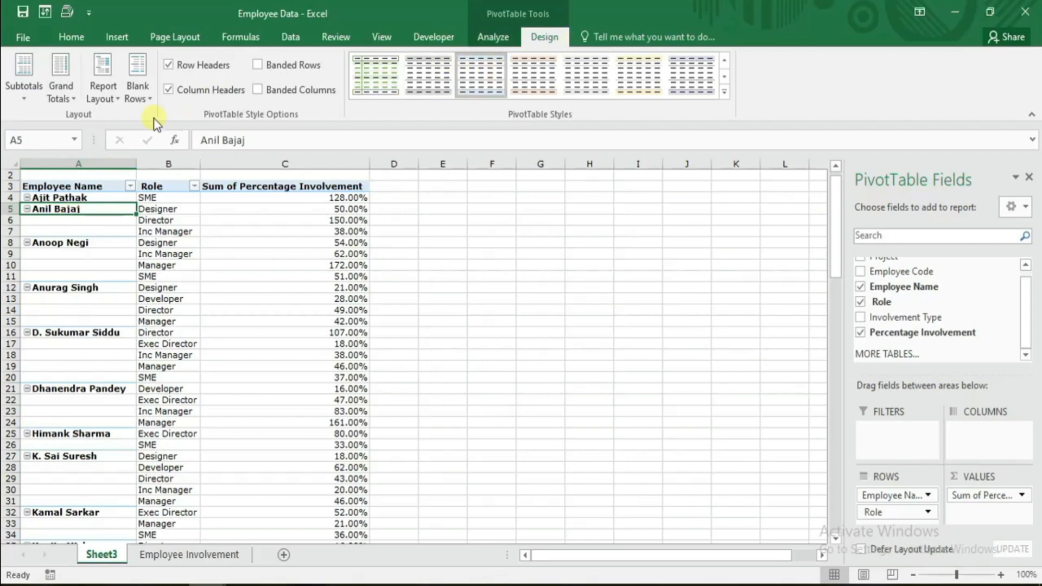
pyautogui.click(109, 98)
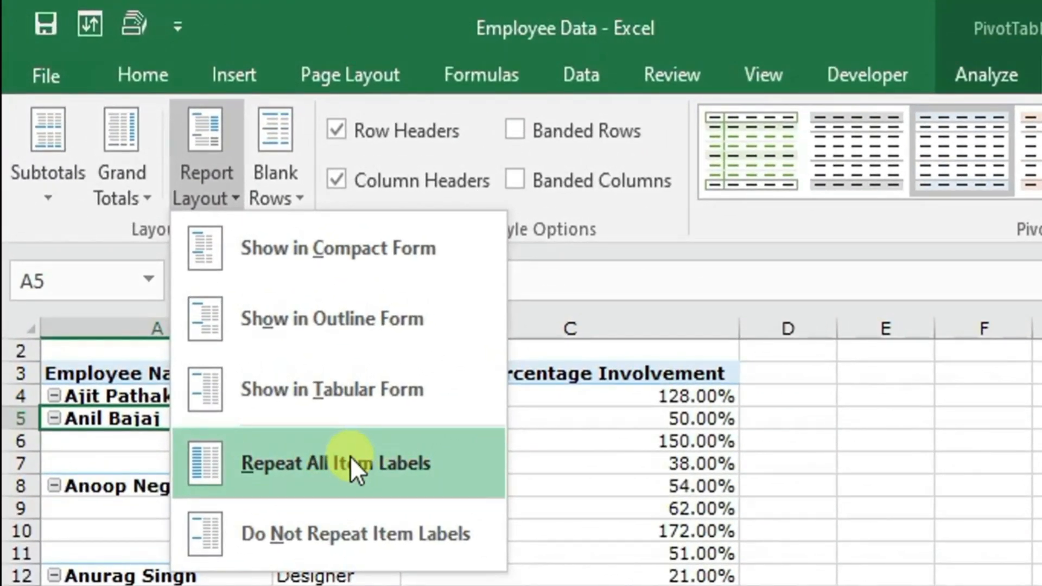
pyautogui.click(350, 457)
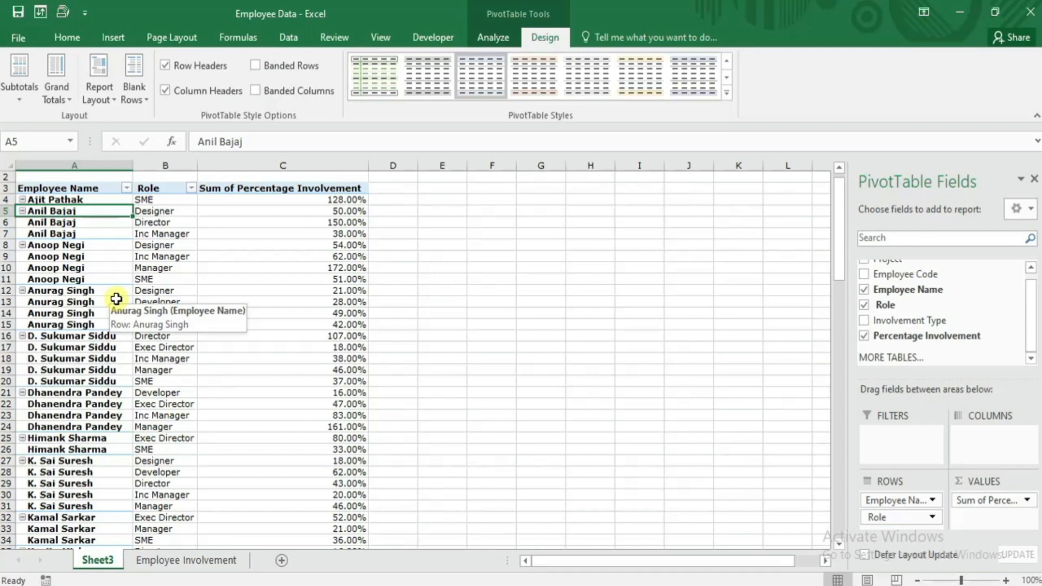
# - Collapse and re-expand the employee groups that start in rows 8 and 12
pyautogui.click(22, 245)
pyautogui.click(23, 245)
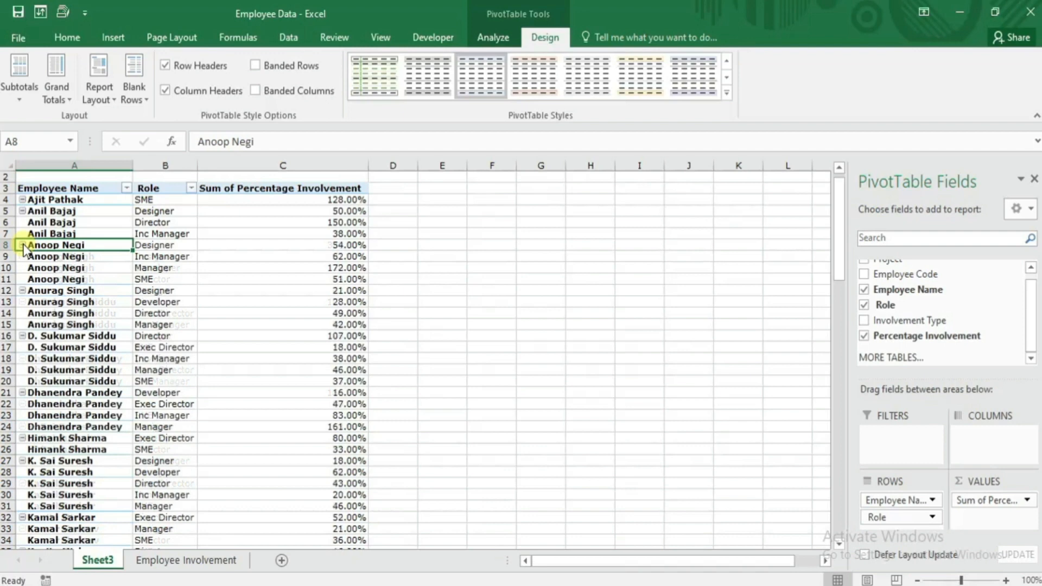
pyautogui.click(25, 291)
pyautogui.click(25, 291)
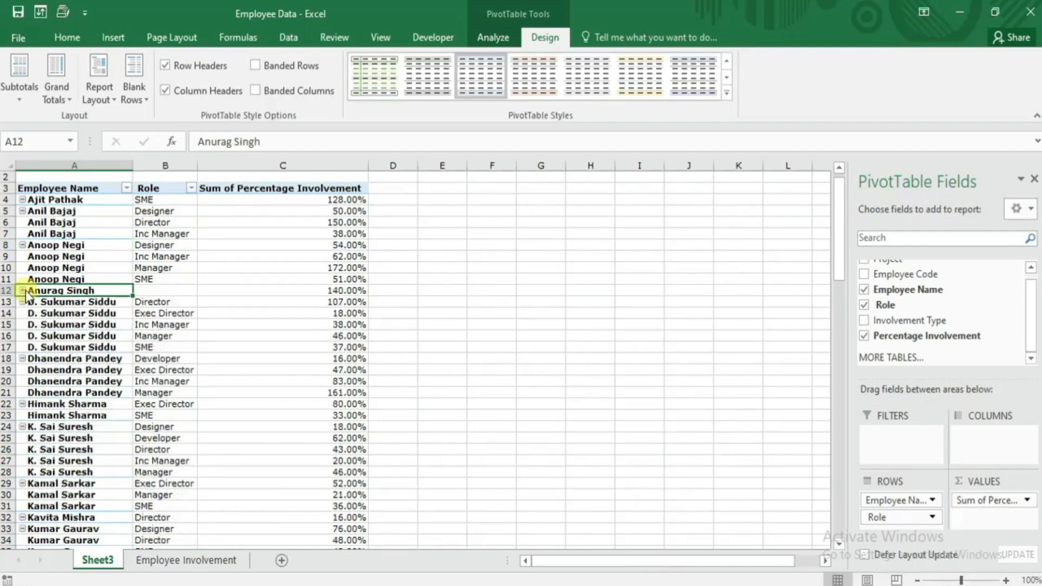
pyautogui.click(25, 291)
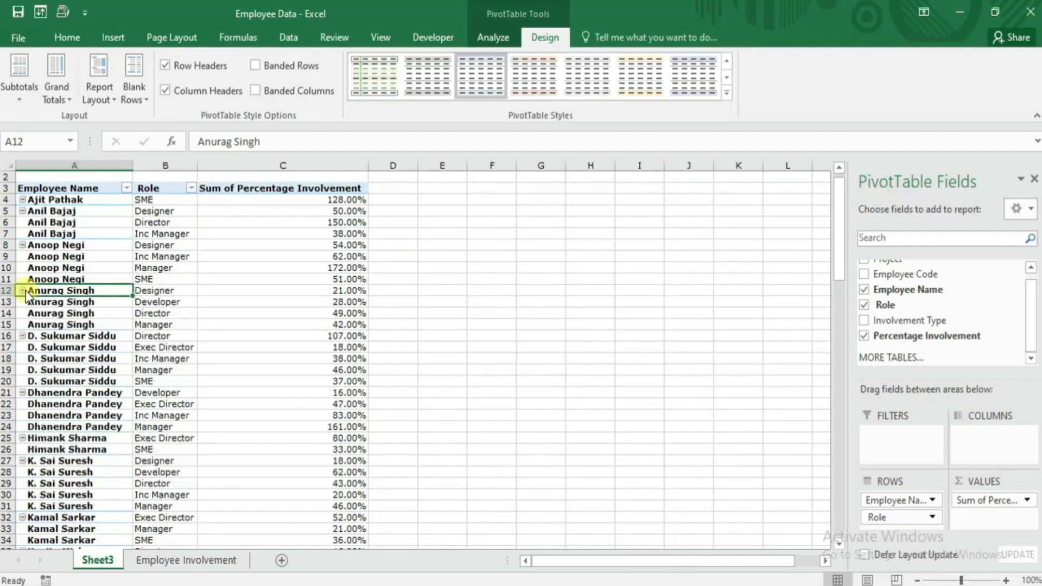
# - Turn off the display of expand/collapse buttons in the PivotTable options
pyautogui.click(95, 268)
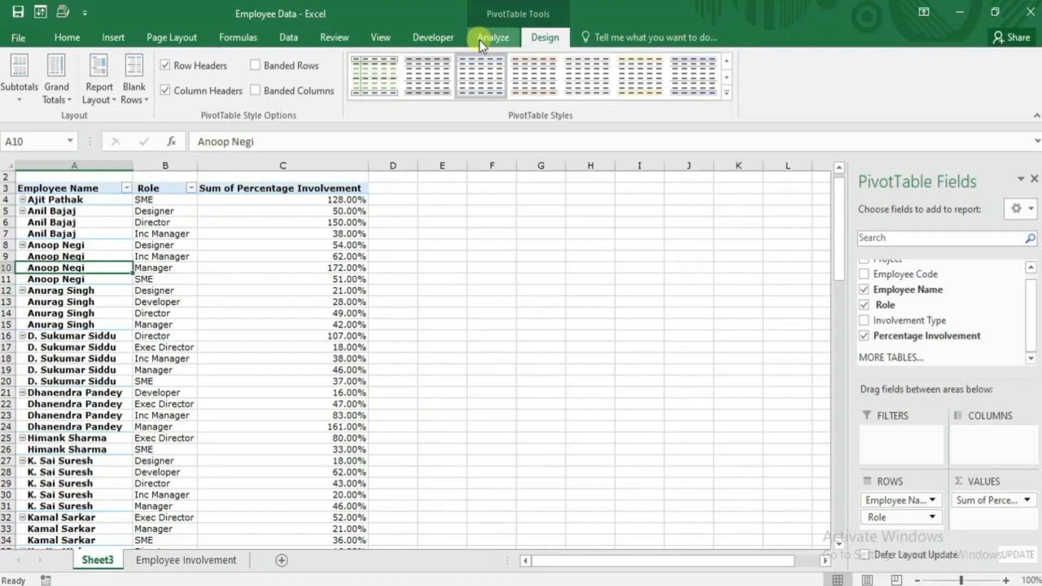
pyautogui.rightClick(81, 266)
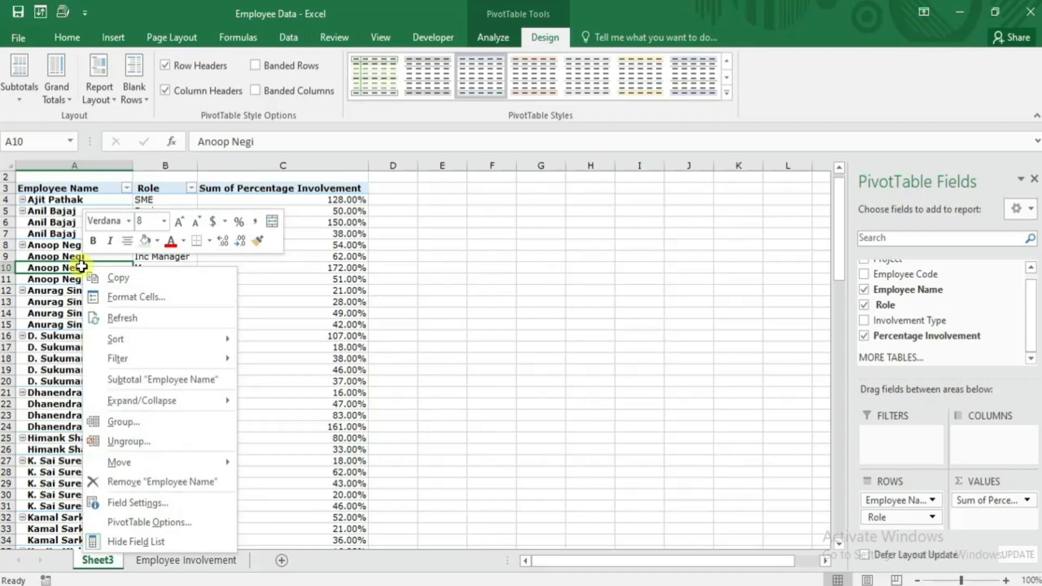
pyautogui.click(157, 516)
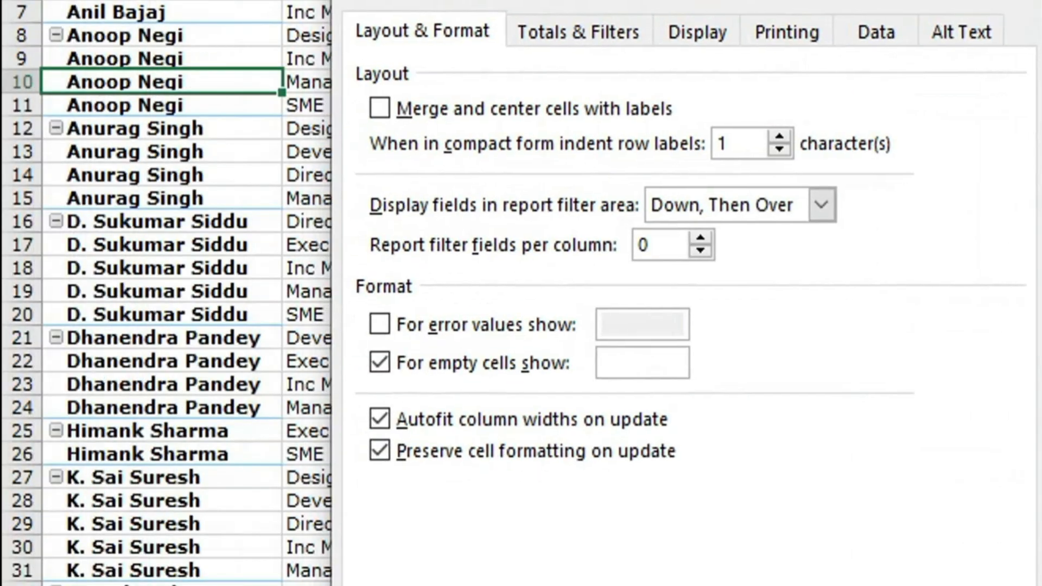
pyautogui.moveTo(602, 0); pyautogui.dragTo(671, 9)
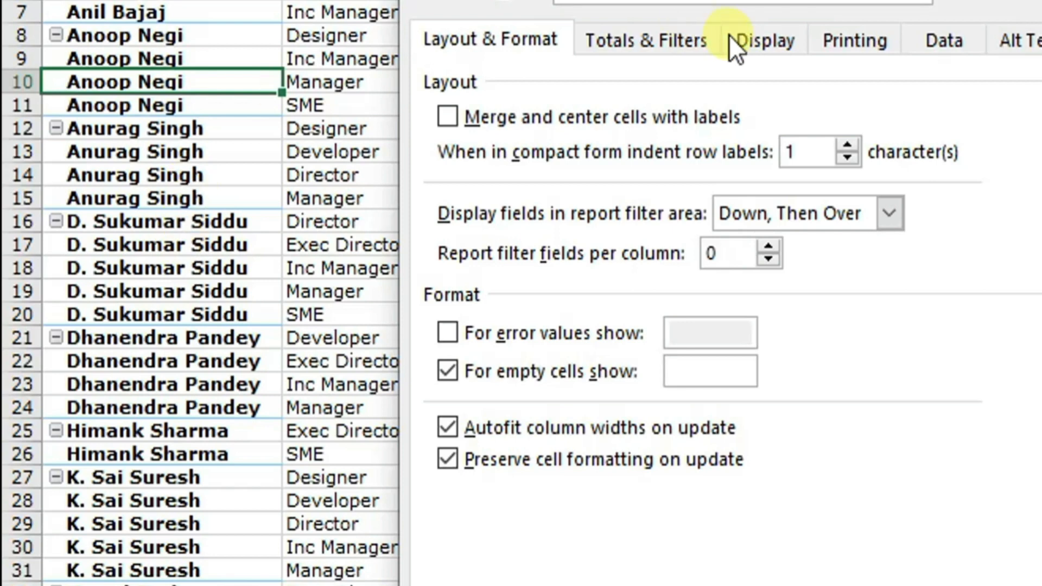
pyautogui.click(762, 40)
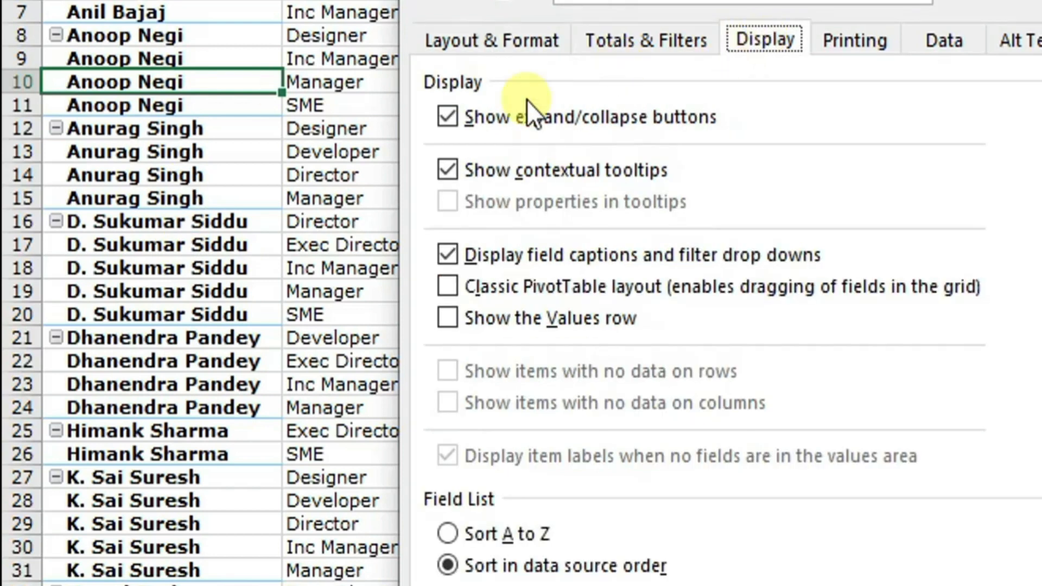
pyautogui.click(447, 116)
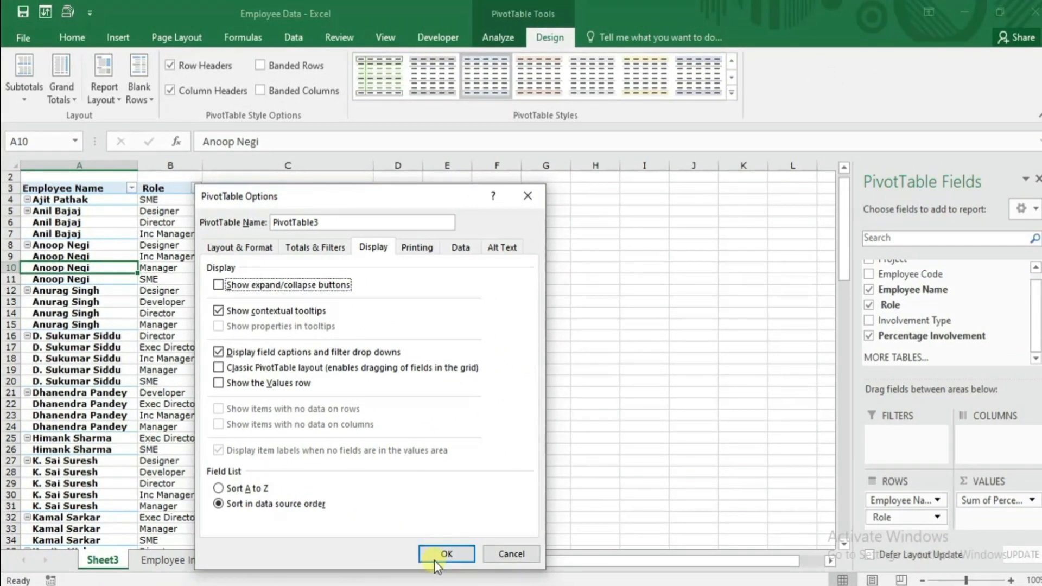
pyautogui.click(444, 555)
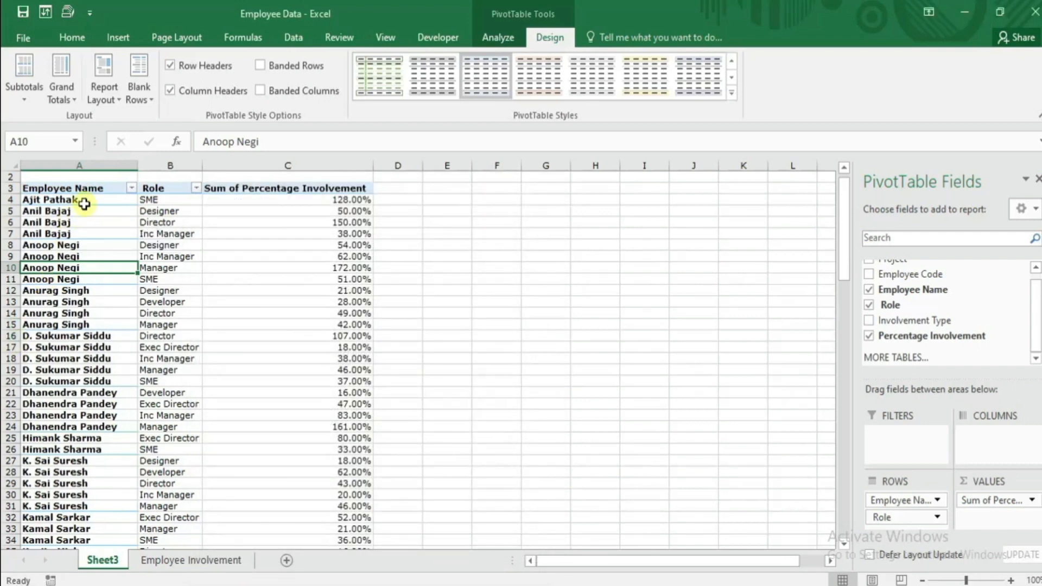
# - Review the repeated Employee Name labels down to the Grand Total row and return to the first data row
pyautogui.click(130, 239)
pyautogui.press('Down')
pyautogui.hotkey('ctrl', 'Down')
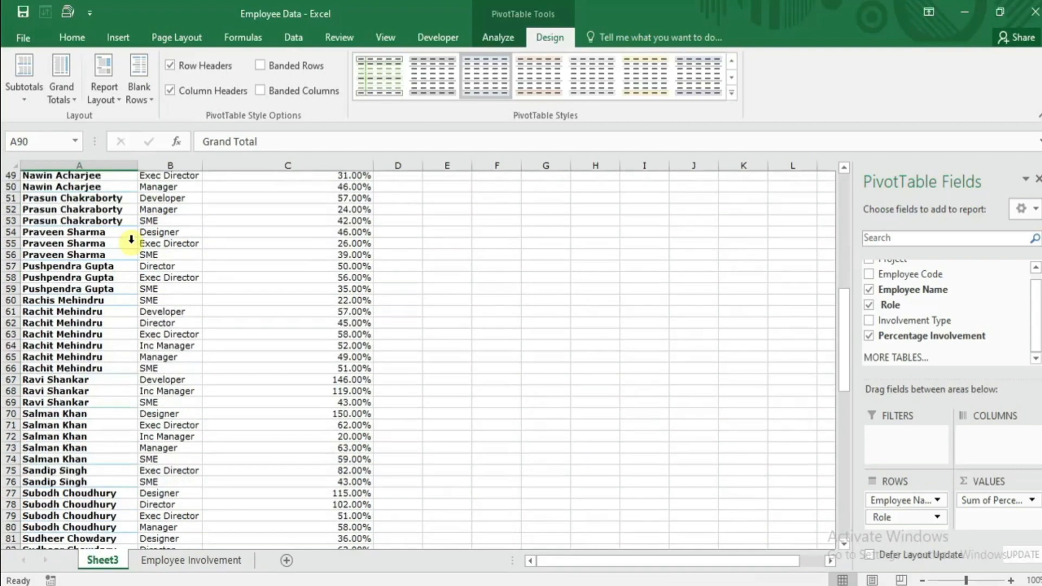
pyautogui.press('Down')
pyautogui.press('Up')
pyautogui.hotkey('ctrl', 'Up')
pyautogui.press('Up')
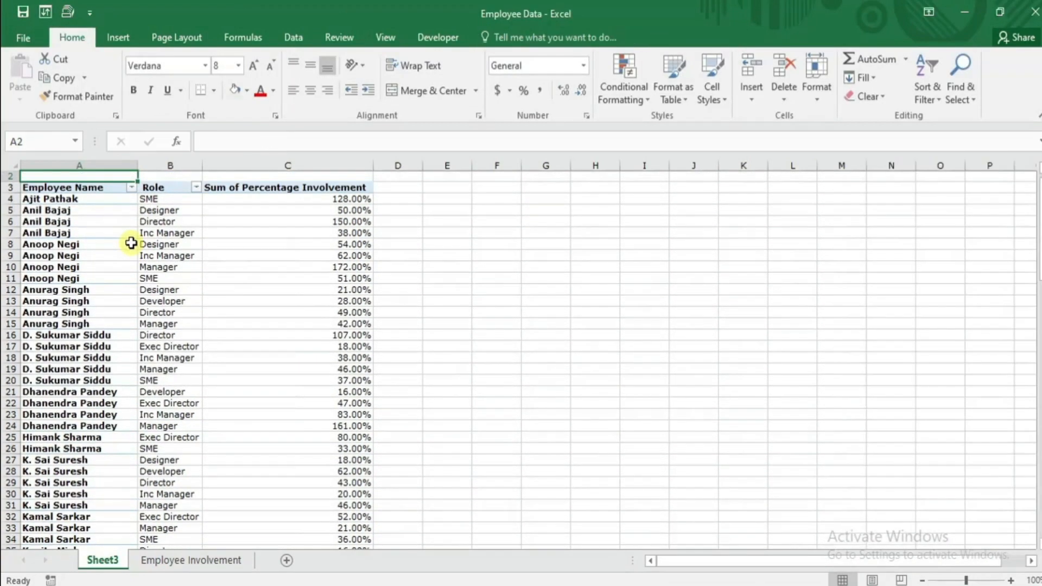
pyautogui.press('Down')
pyautogui.press('Down')
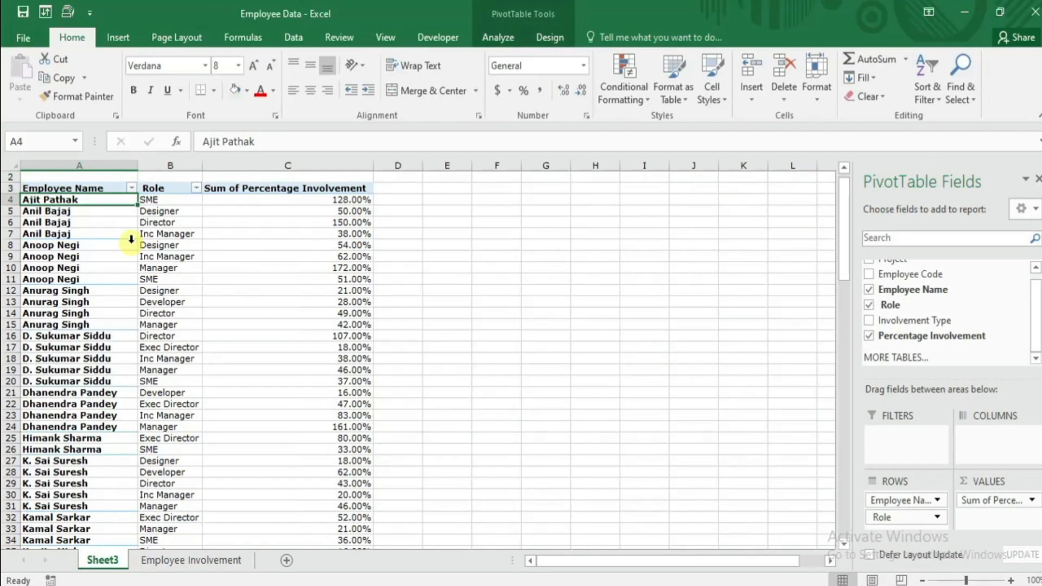